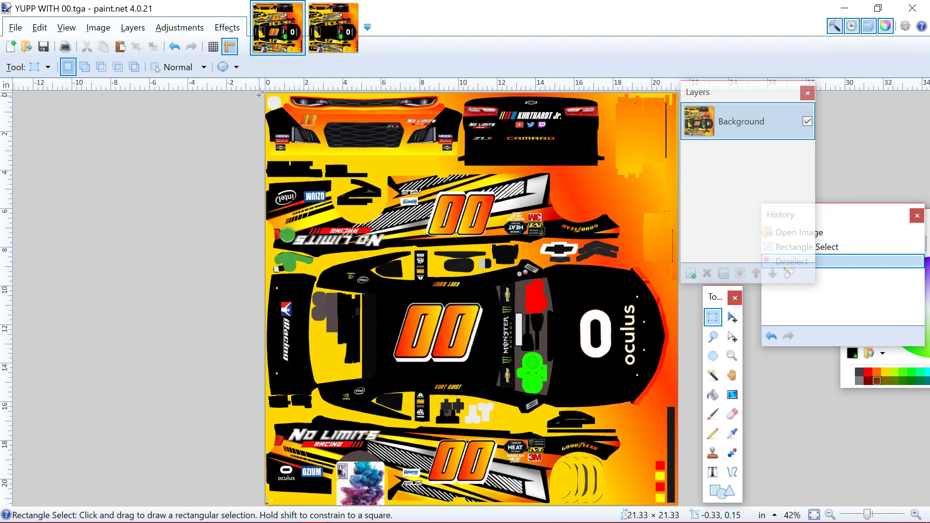
Select and clear the whole image, move the Layers panel higher and enlarge it, and bring YUPPP.tga forward.
drag(259, 112, 682, 509)
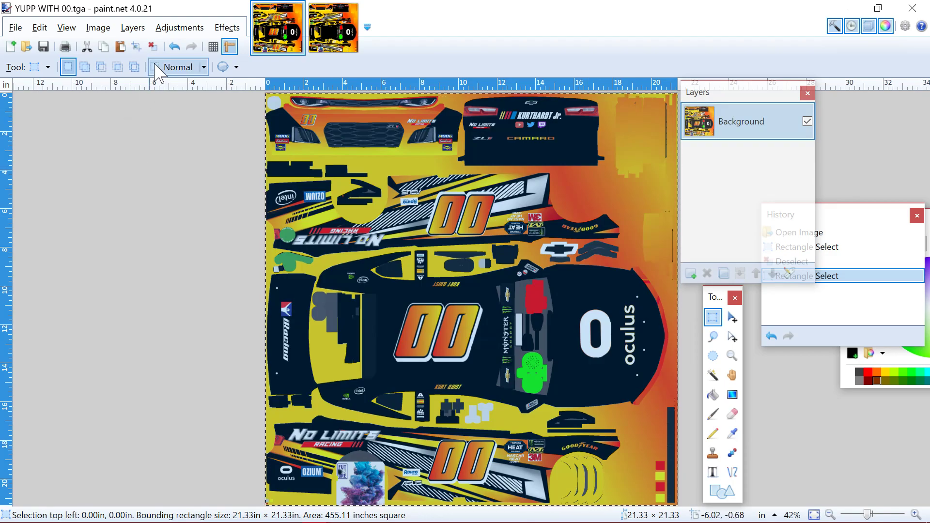
click(152, 46)
click(727, 173)
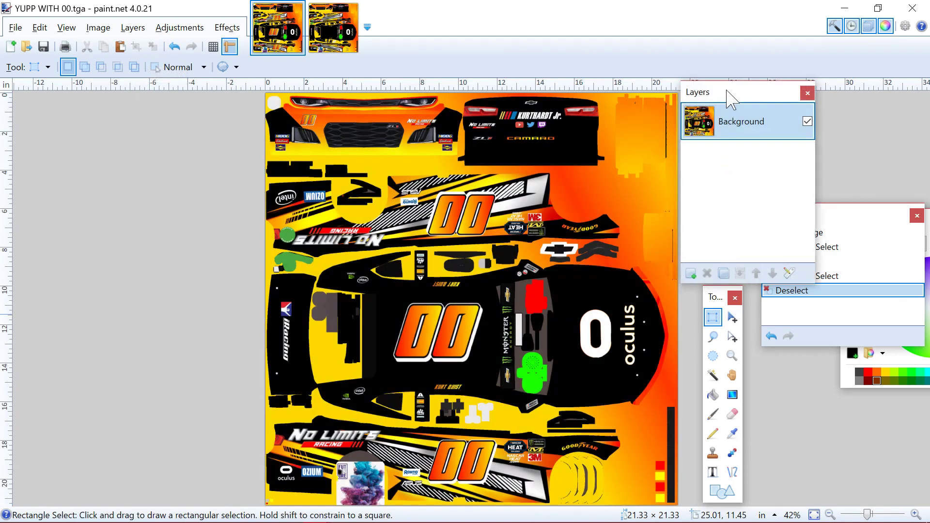
drag(746, 94, 762, 61)
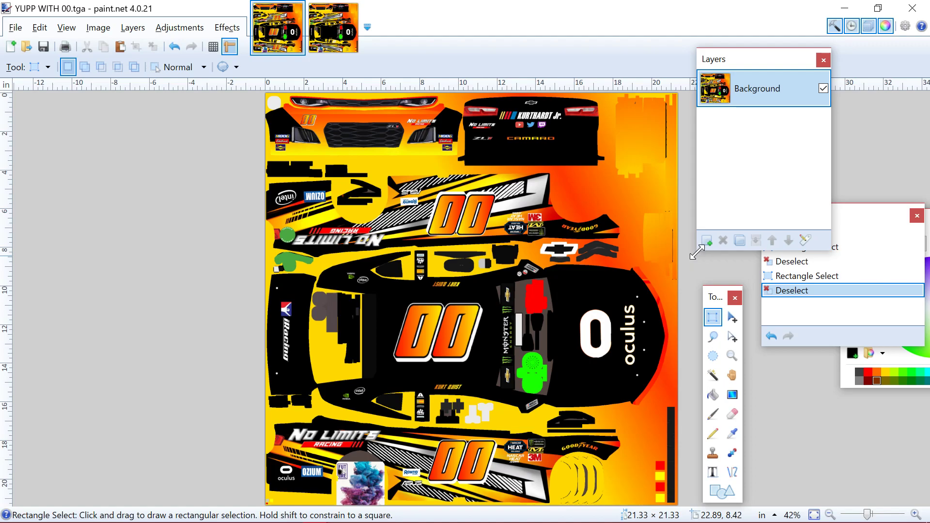
drag(696, 252, 679, 292)
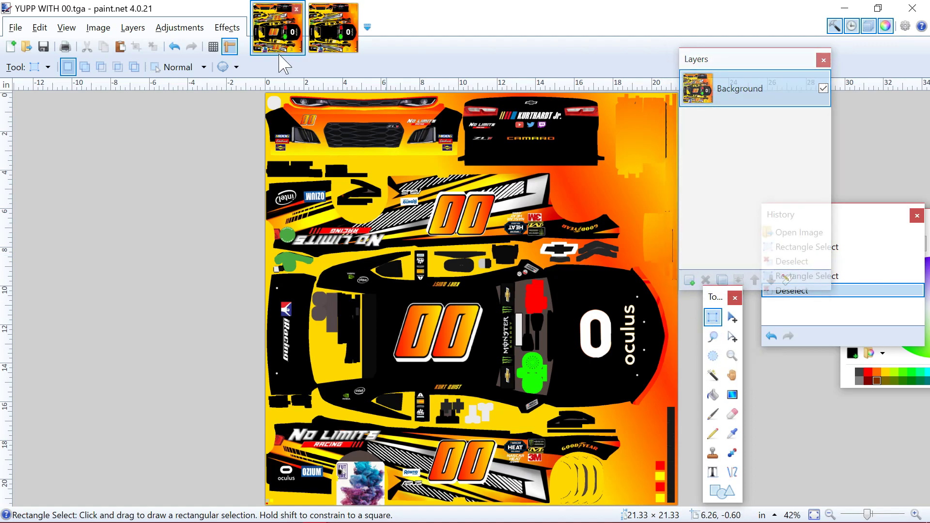
key(ctrl+a)
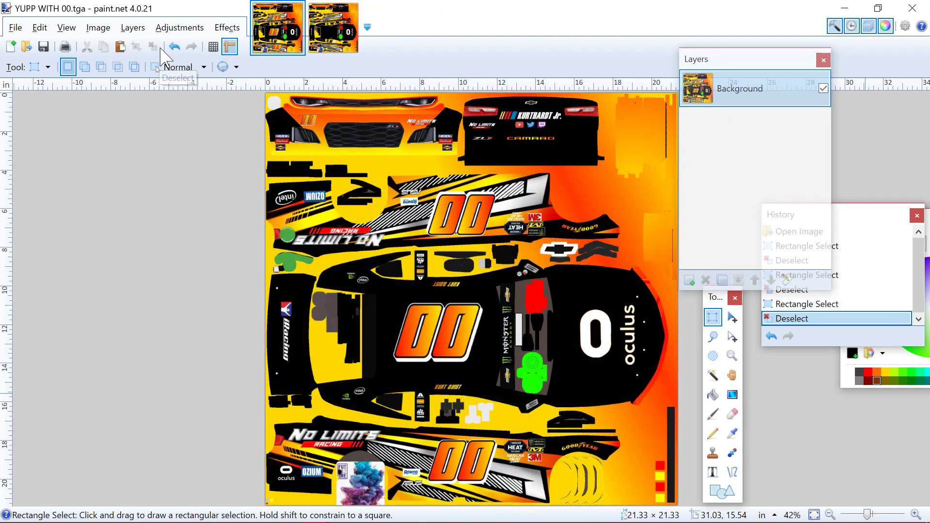
click(160, 48)
click(332, 29)
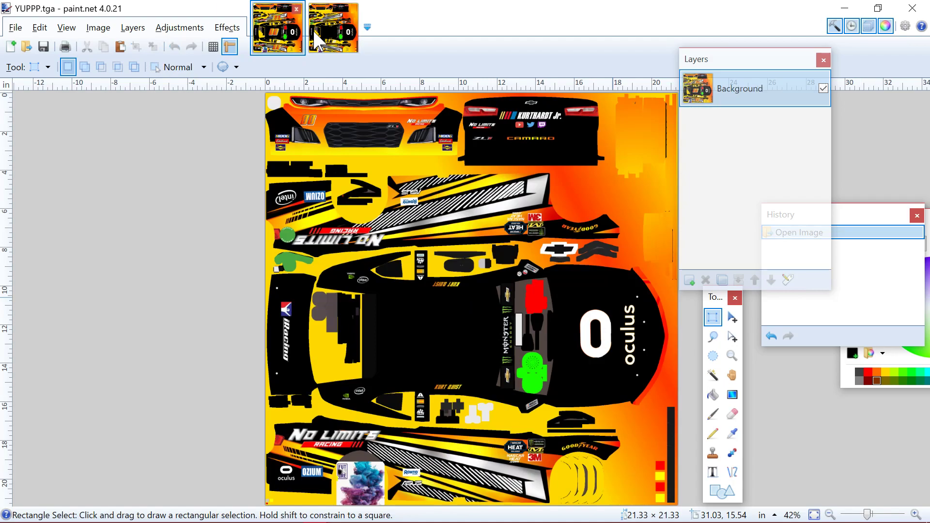
click(264, 25)
click(301, 52)
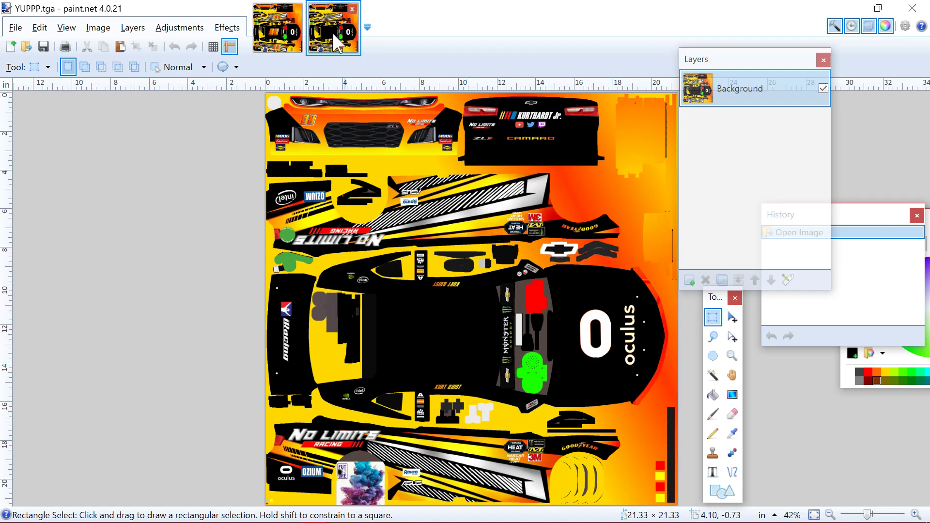
click(293, 33)
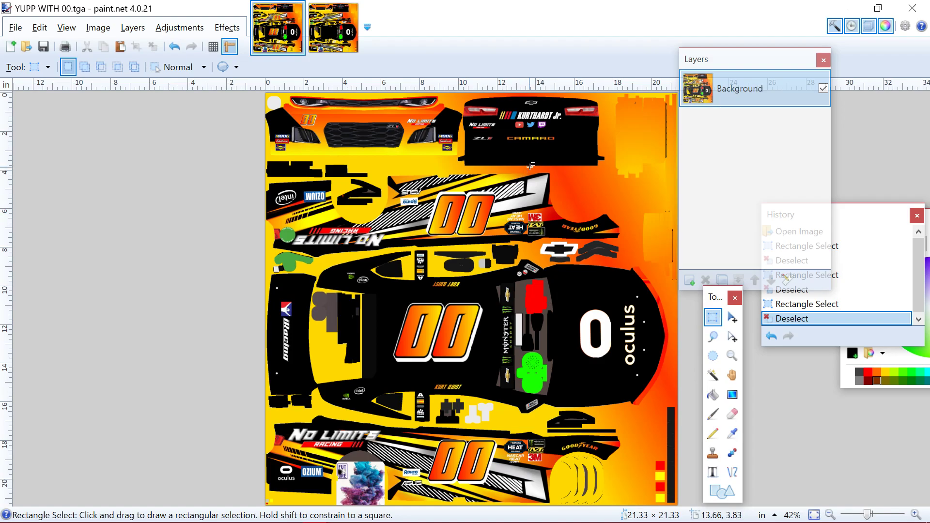
drag(266, 97, 539, 368)
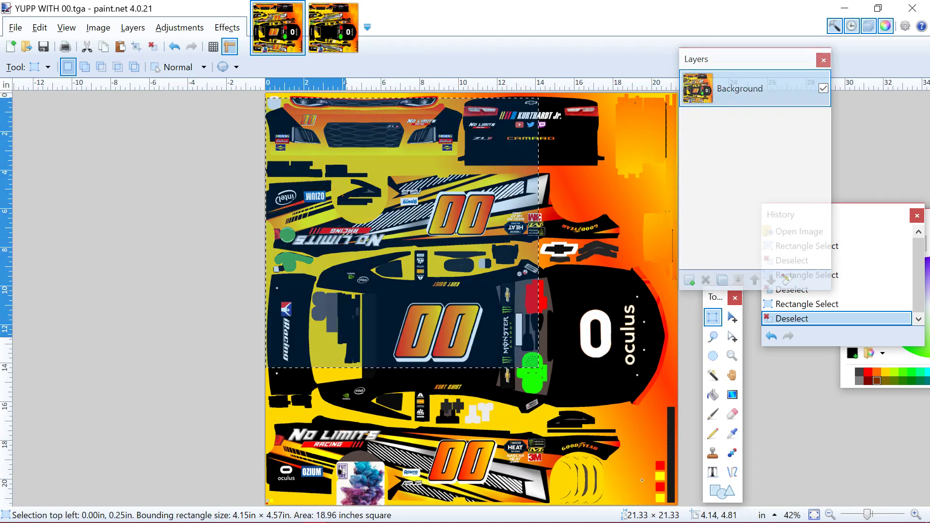
drag(642, 480, 681, 508)
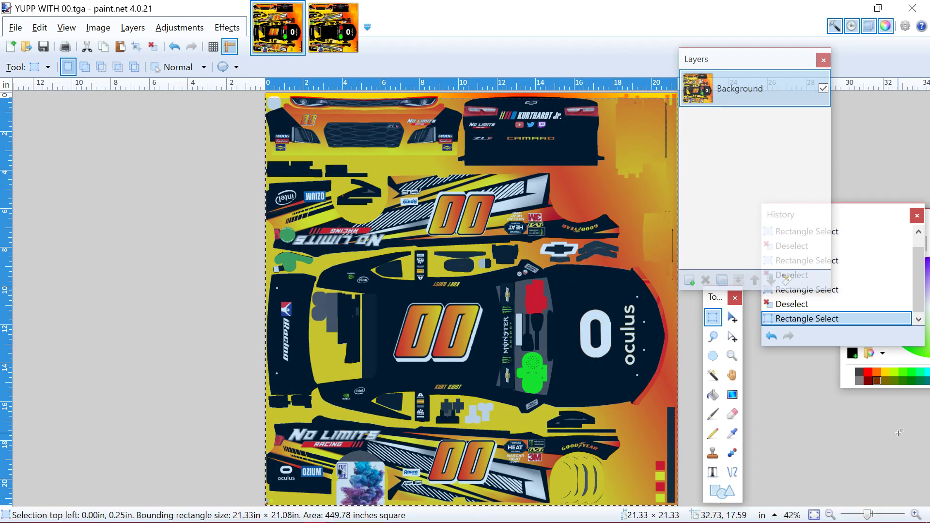
click(337, 10)
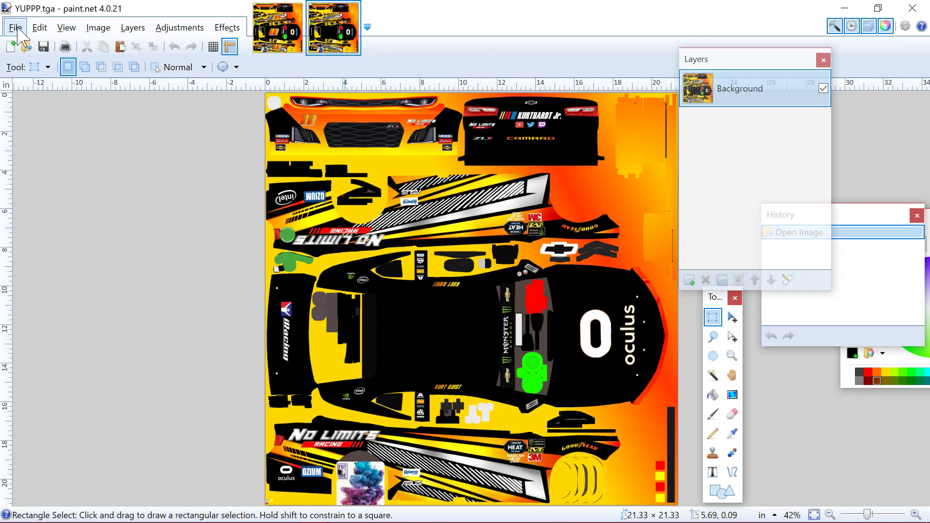
Switch to the Trading Paints My Paints page and look through the Camaro ZL1 sections.
key(alt+Tab)
key(Tab)
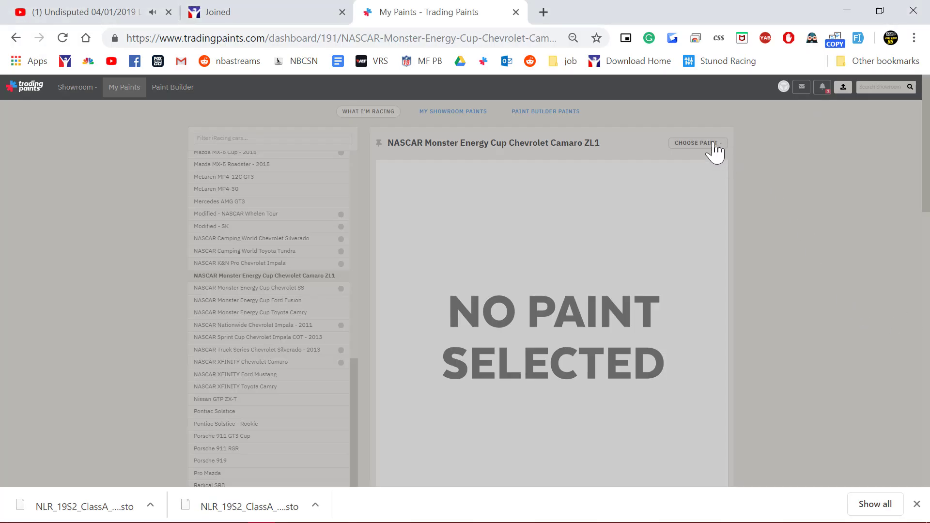
scroll(606, 223, down, 3)
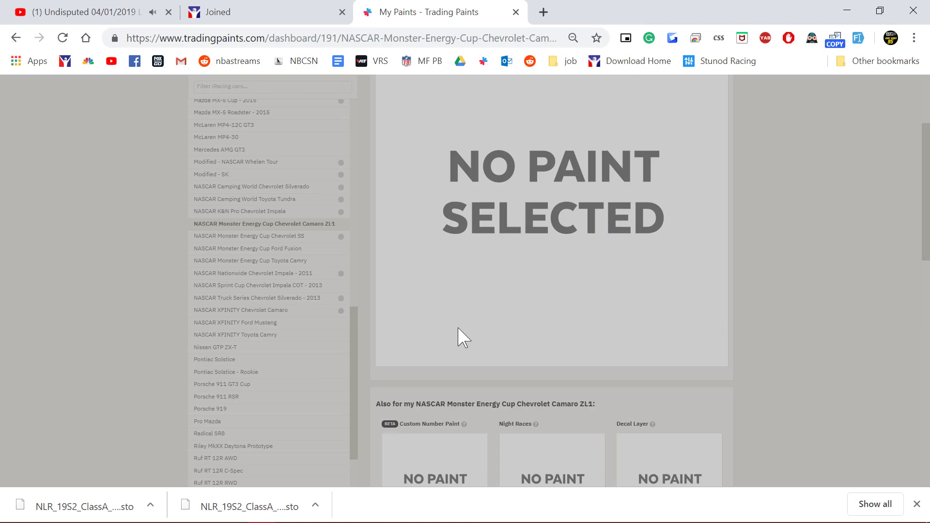
scroll(458, 342, down, 4)
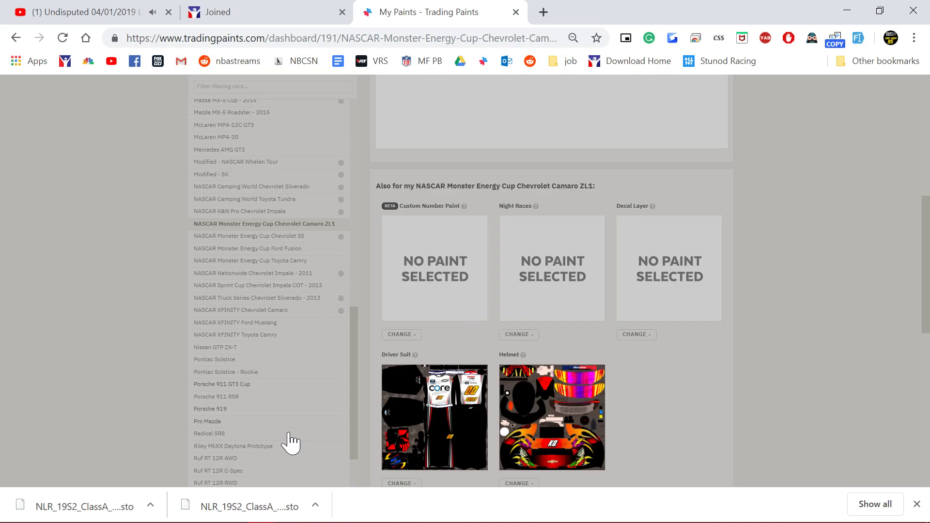
scroll(474, 281, up, 4)
scroll(490, 288, up, 2)
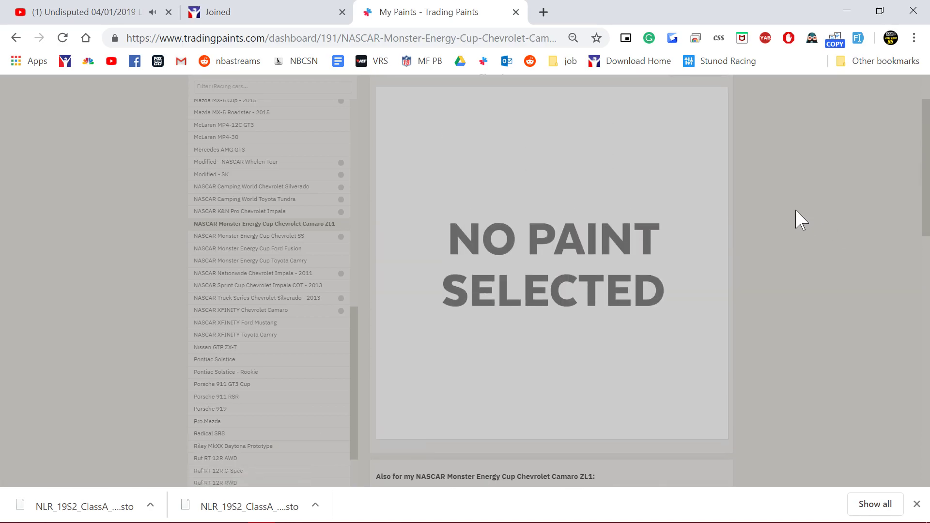
scroll(727, 194, down, 2)
scroll(477, 342, down, 4)
scroll(482, 338, up, 7)
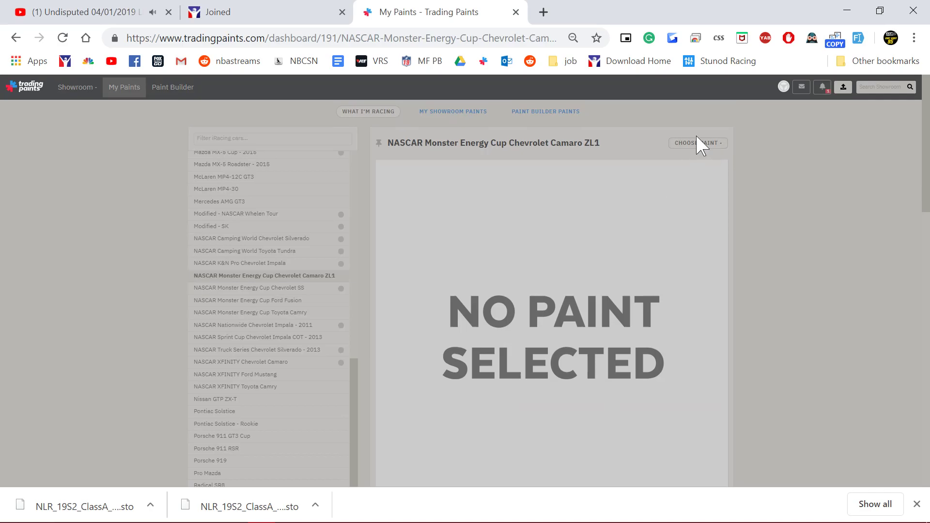
scroll(640, 199, down, 3)
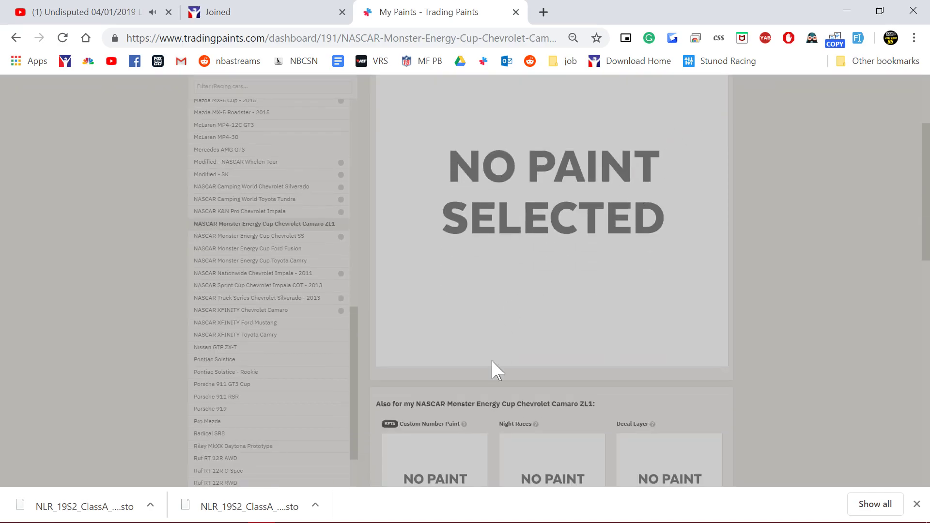
scroll(492, 363, down, 3)
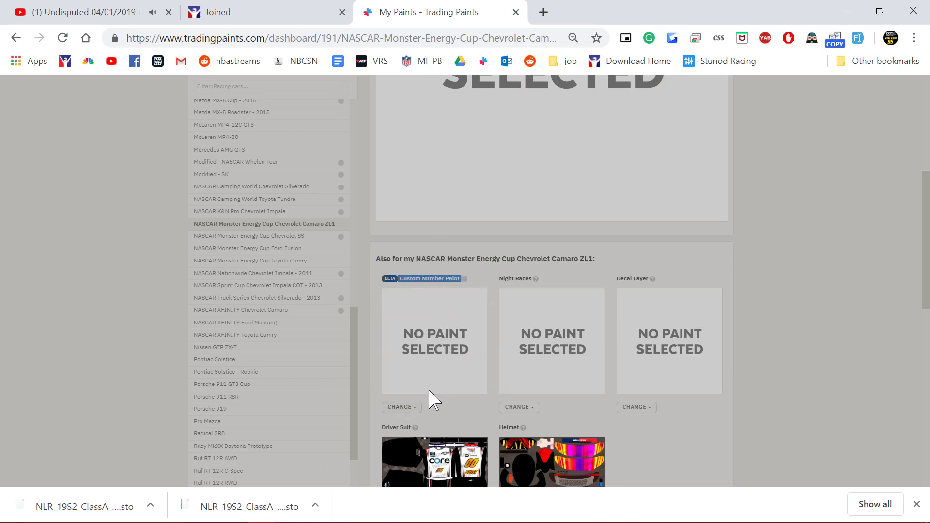
scroll(594, 338, up, 6)
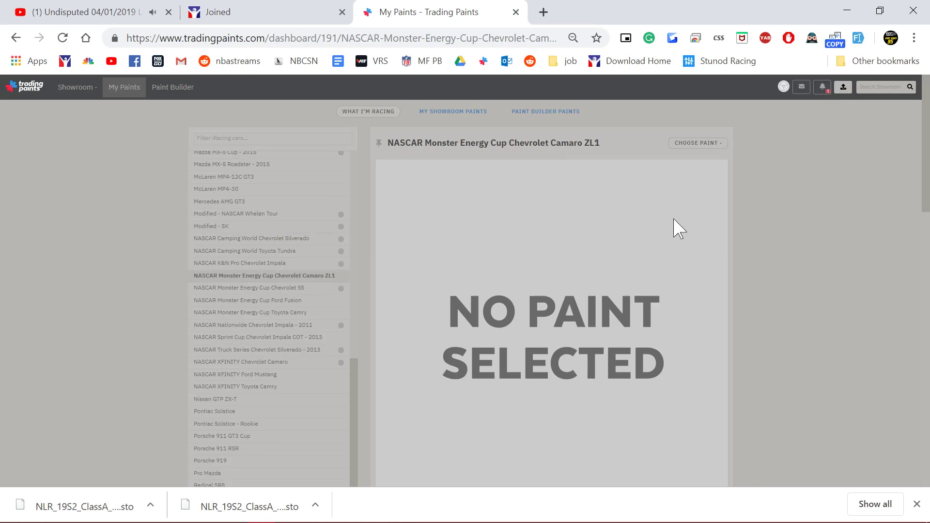
Start uploading a new personal paint file for the Camaro ZL1.
click(695, 144)
click(694, 162)
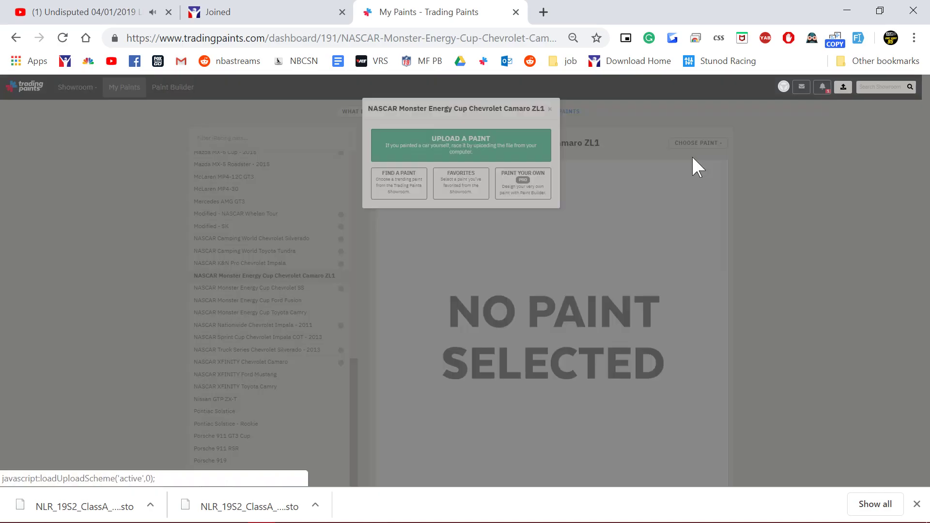
click(427, 152)
click(400, 155)
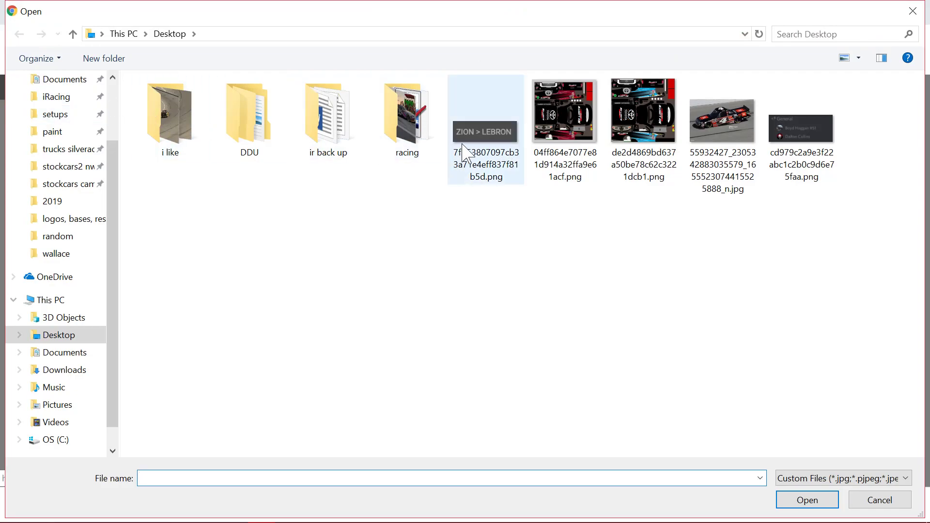
Upload YUPPP.tga from Documents\0PERSONAL PAINTS\cup paints and dismiss the success message.
scroll(87, 145, up, 1)
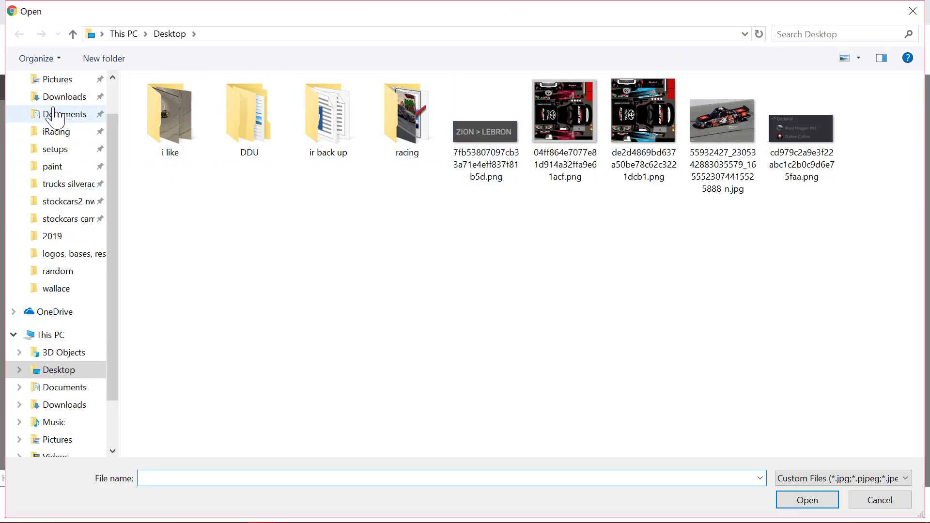
click(70, 115)
double_click(186, 104)
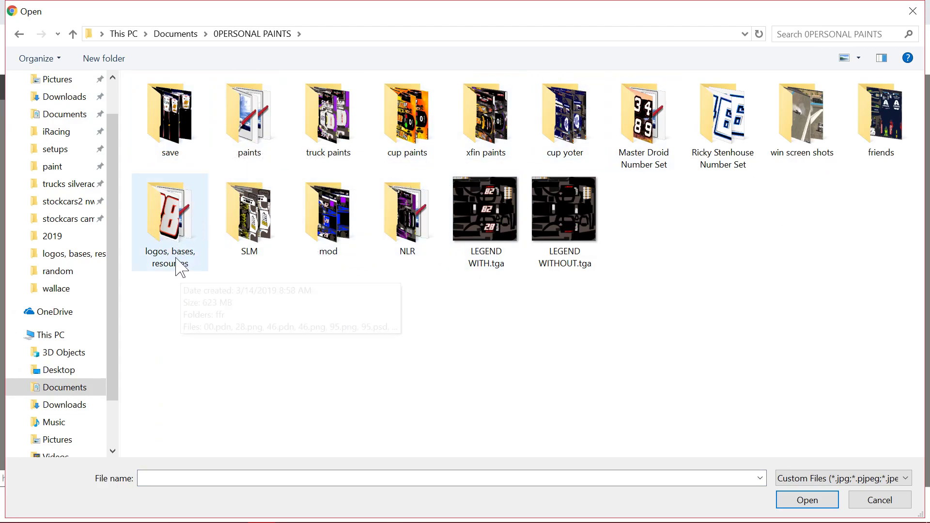
double_click(413, 121)
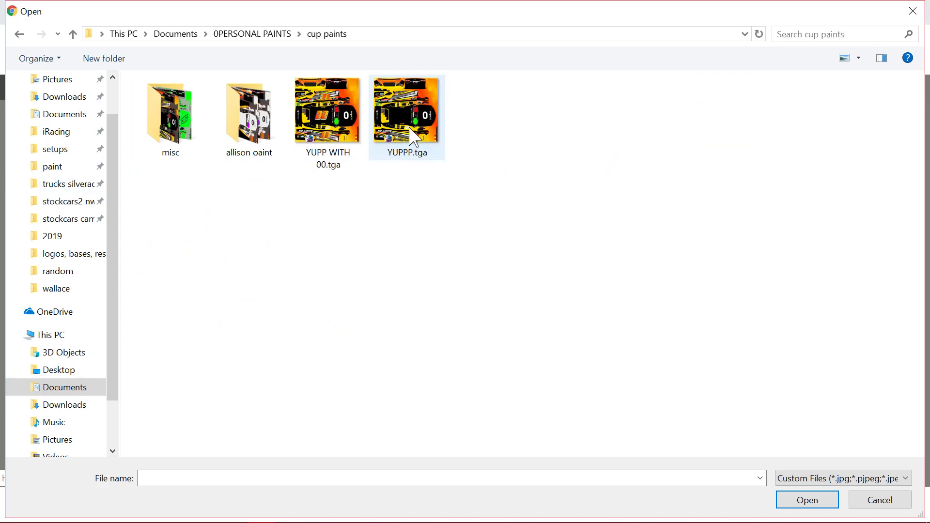
double_click(414, 135)
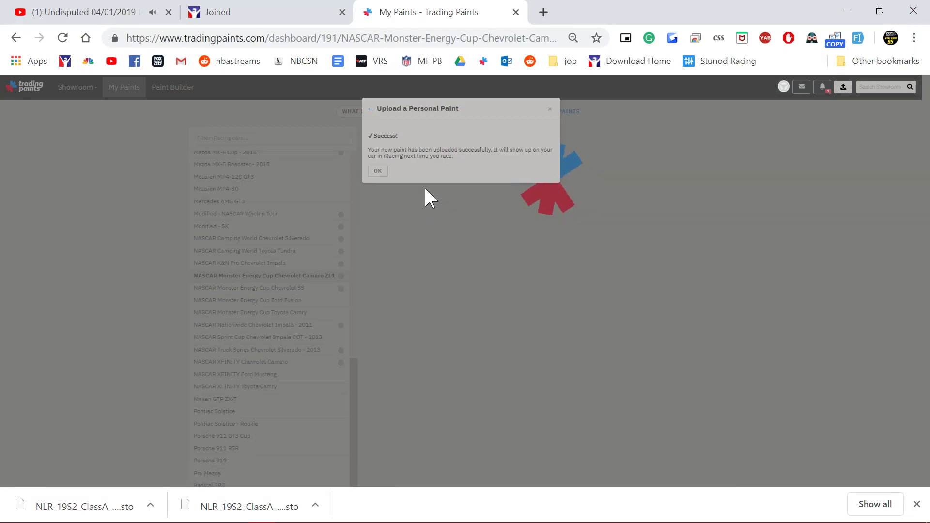
click(380, 171)
Start a new Custom Number Paint upload for car number 00.
scroll(436, 228, down, 7)
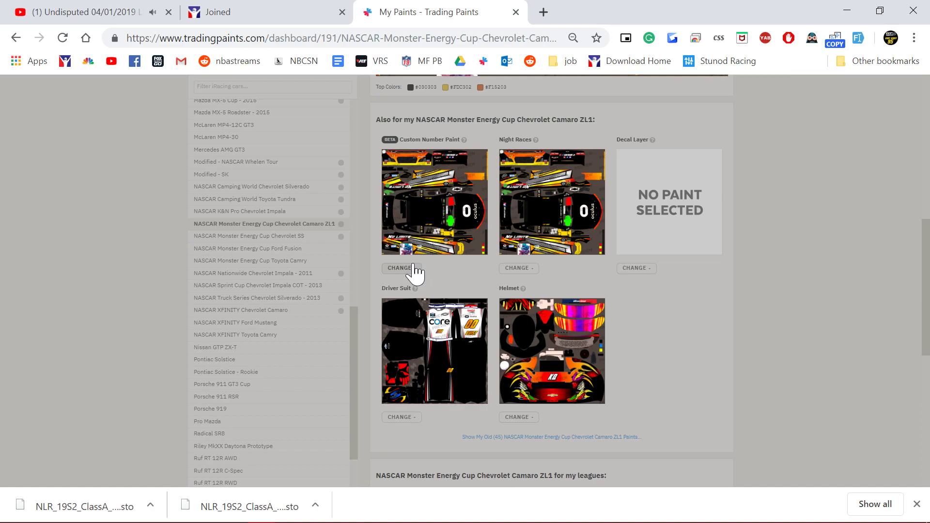
click(415, 270)
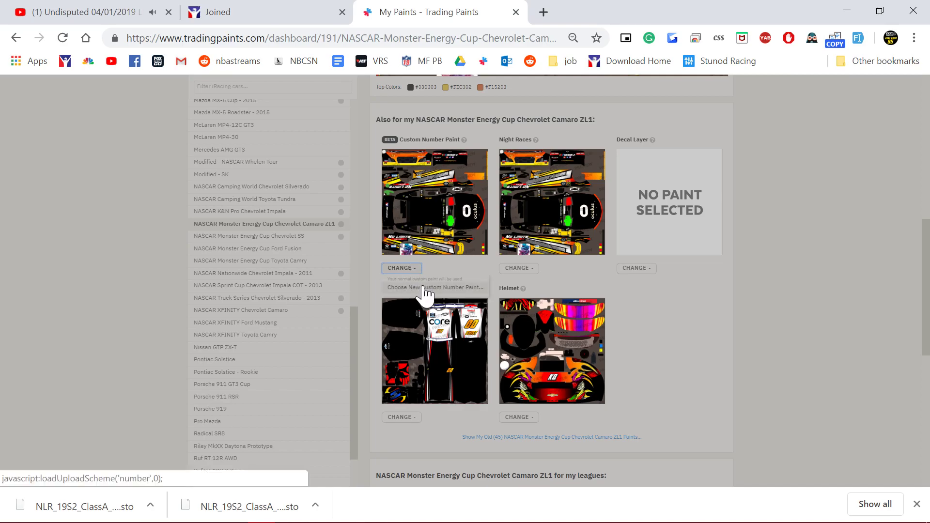
click(422, 287)
click(486, 145)
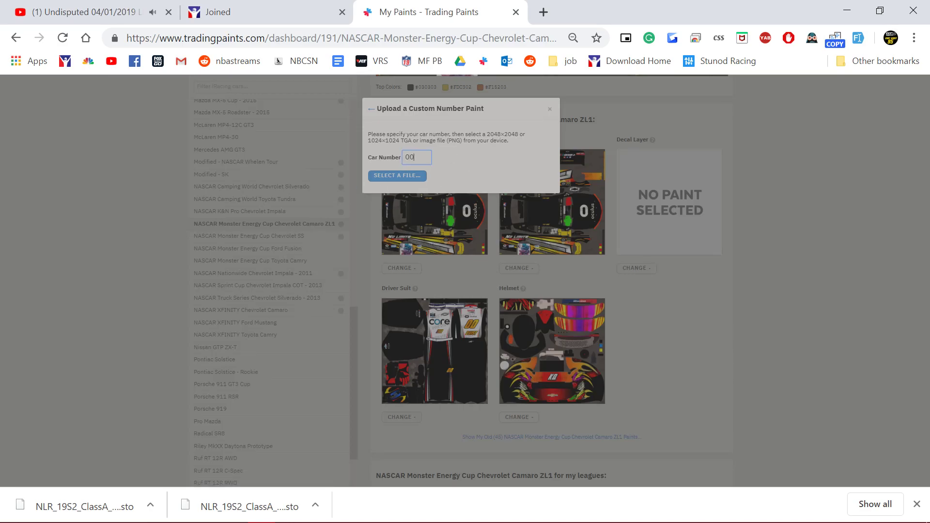
text(00)
Upload YUPP WITH 00.tga as the number paint, then switch to the iRacing simulator.
click(409, 175)
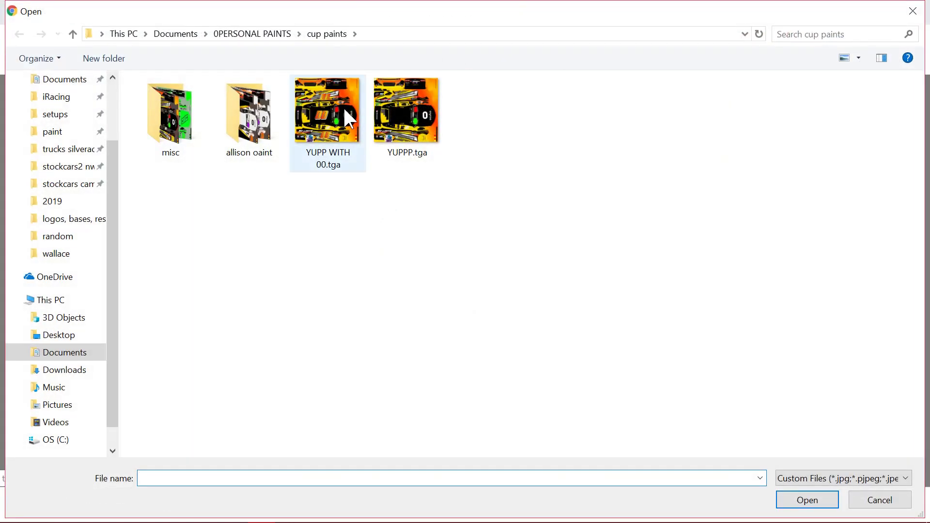
click(325, 118)
double_click(325, 117)
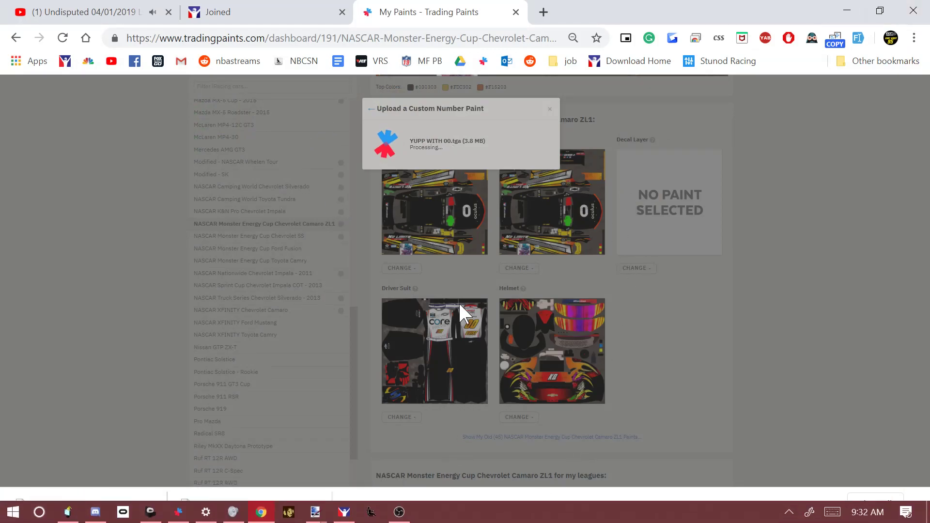
click(378, 172)
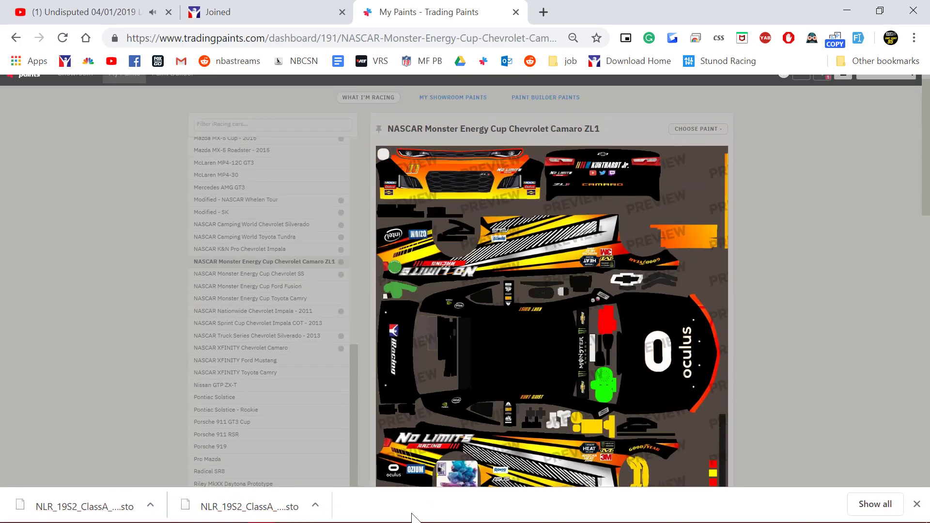
click(341, 514)
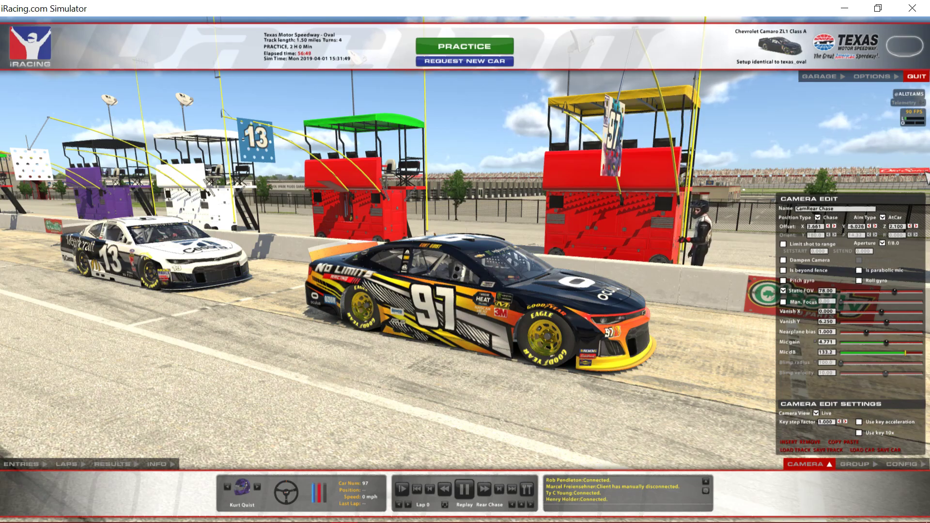
Turn on Hide car numbers in the Graphics options and get in the car for practice.
click(872, 77)
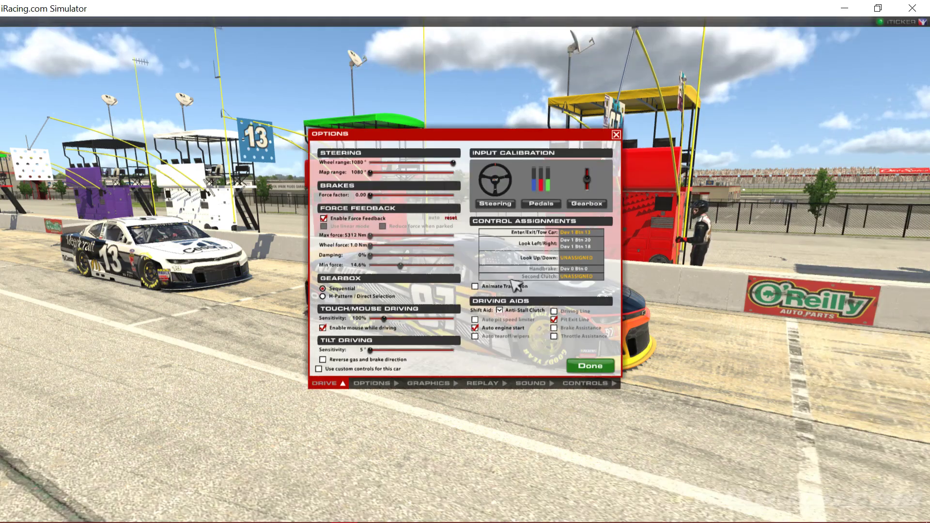
click(432, 384)
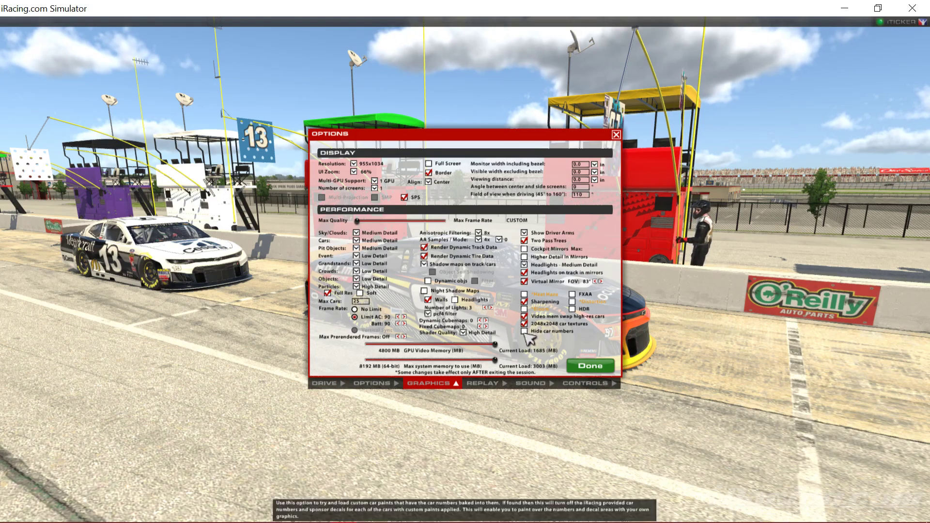
click(525, 332)
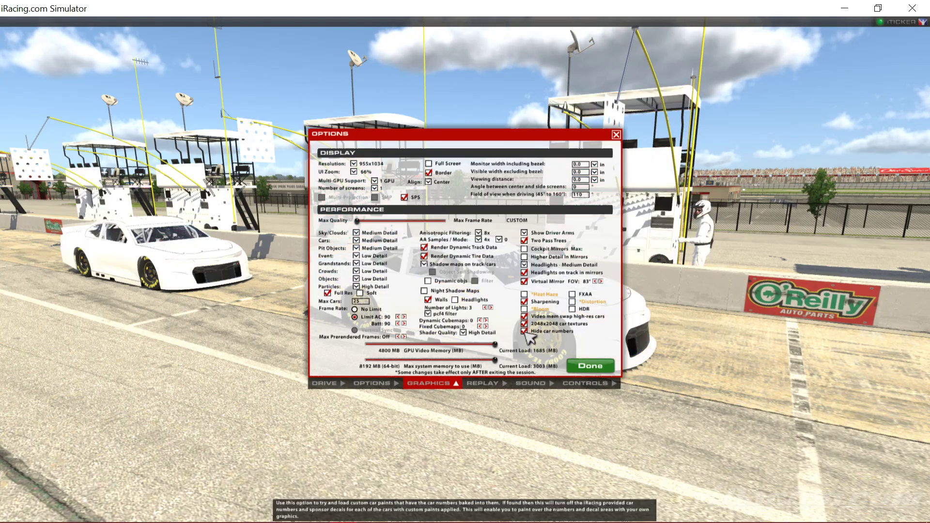
click(589, 366)
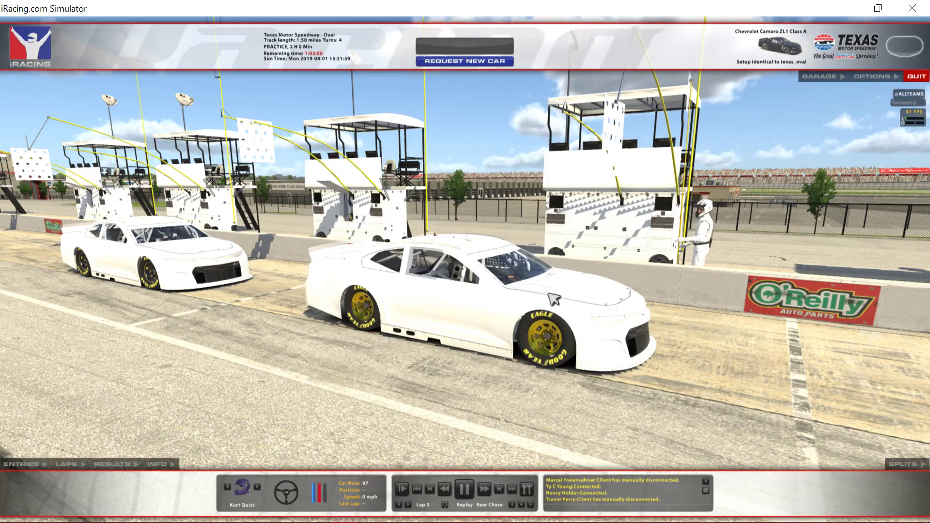
click(477, 48)
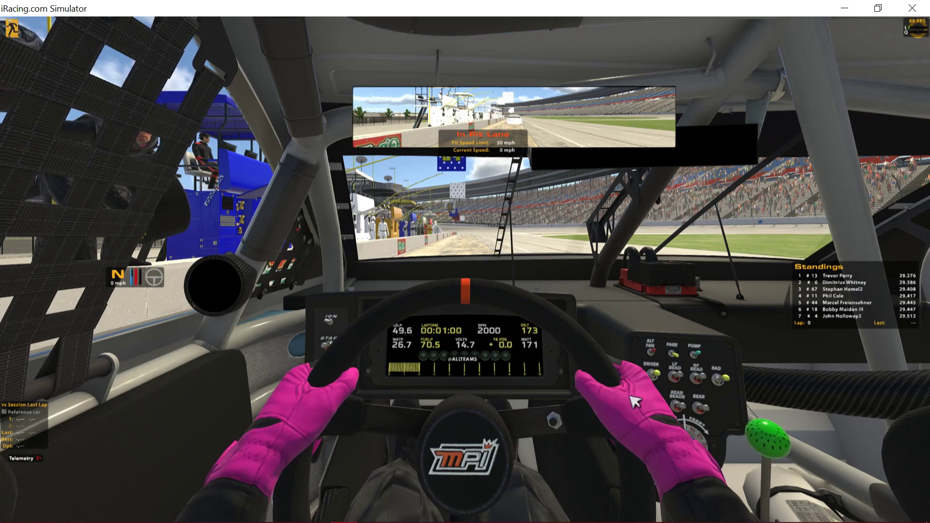
Exit, re-enter and exit the car again so the 00 paint reloads.
key(Escape)
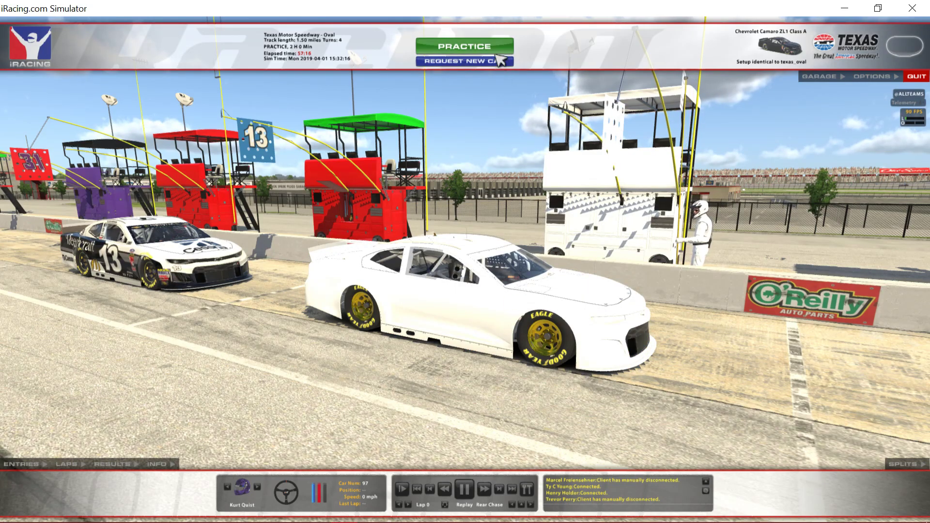
click(497, 57)
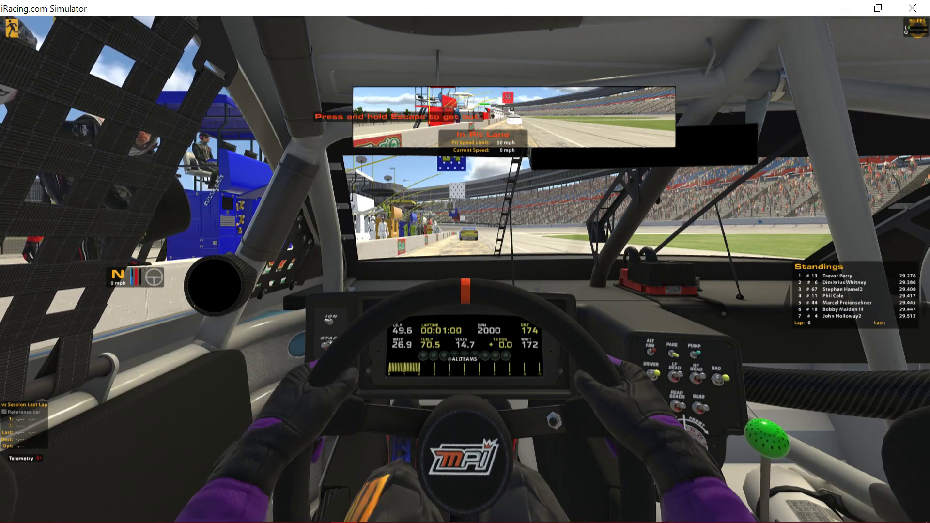
key(Escape)
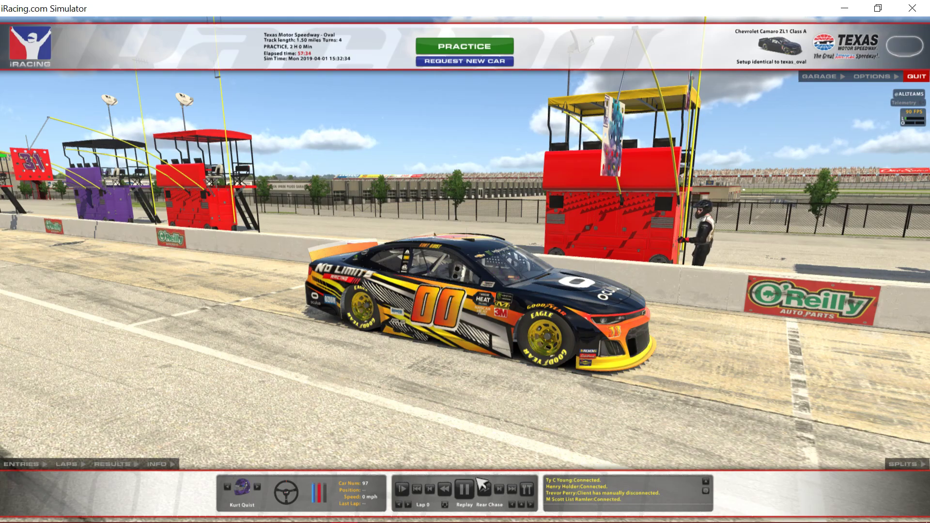
Review the Graphics options and close them with Done.
click(870, 77)
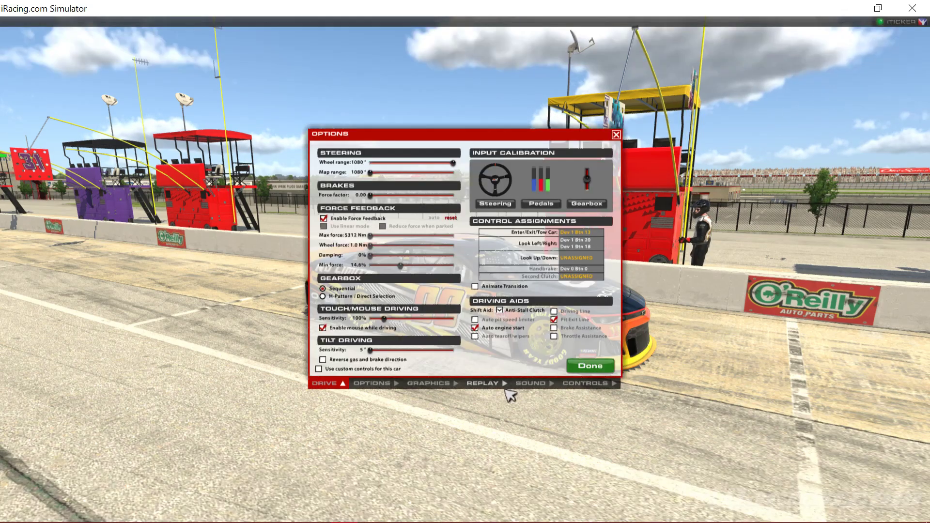
click(428, 383)
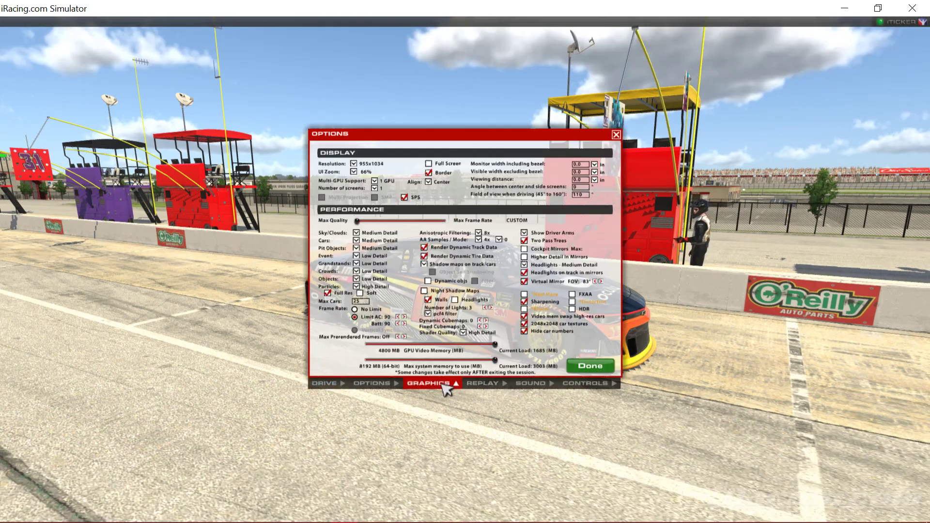
click(587, 369)
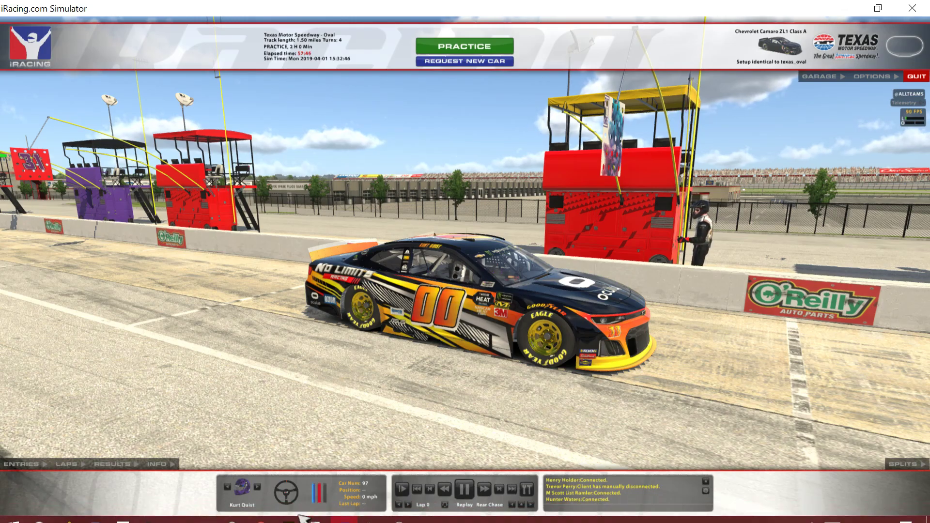
Bring YUPP WITH 00.tga forward in paint.net and clear its selection.
mouse_move(313, 513)
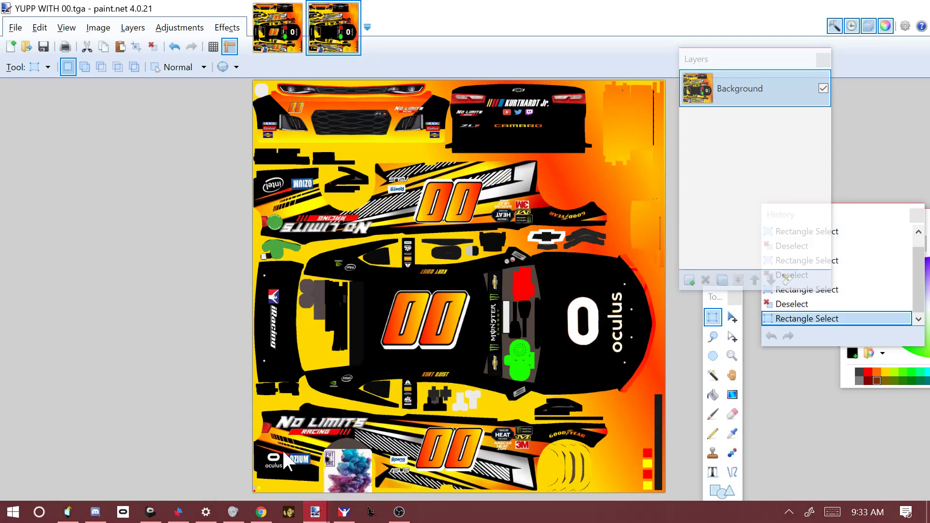
click(281, 449)
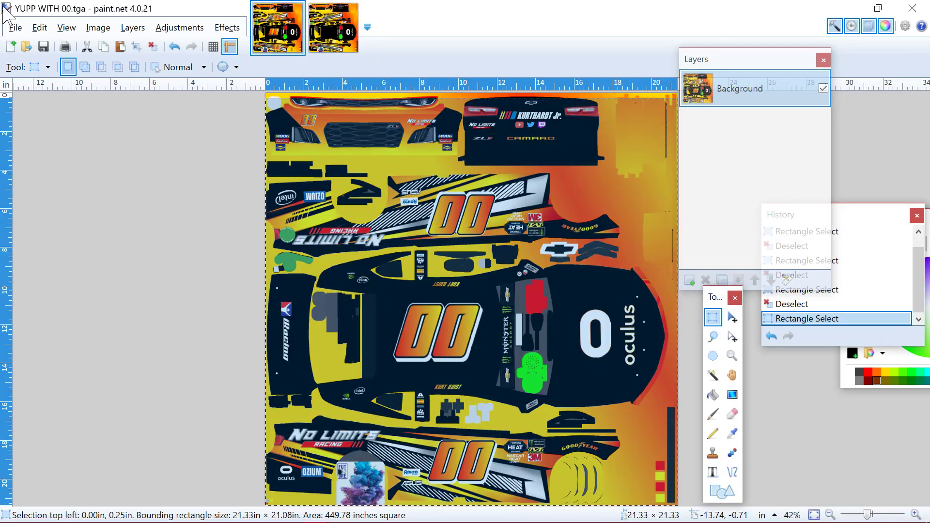
click(17, 29)
mouse_move(180, 27)
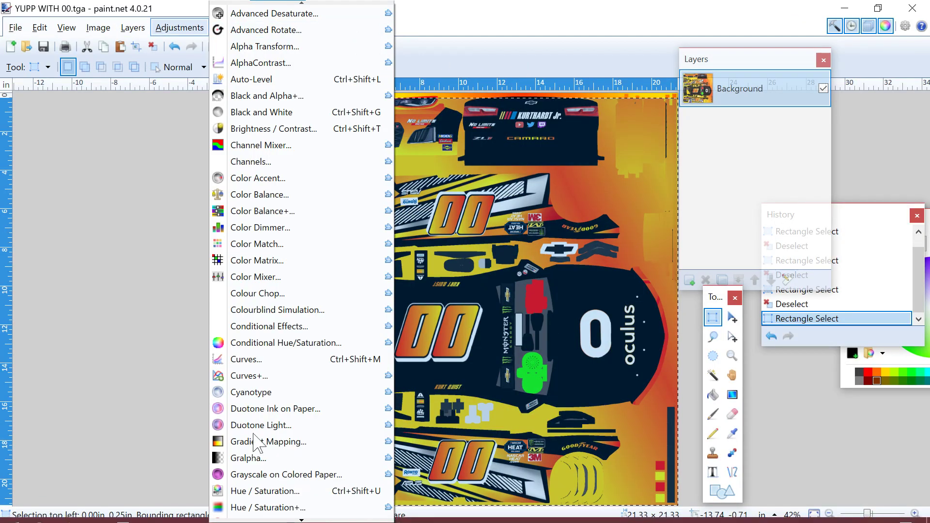
click(119, 104)
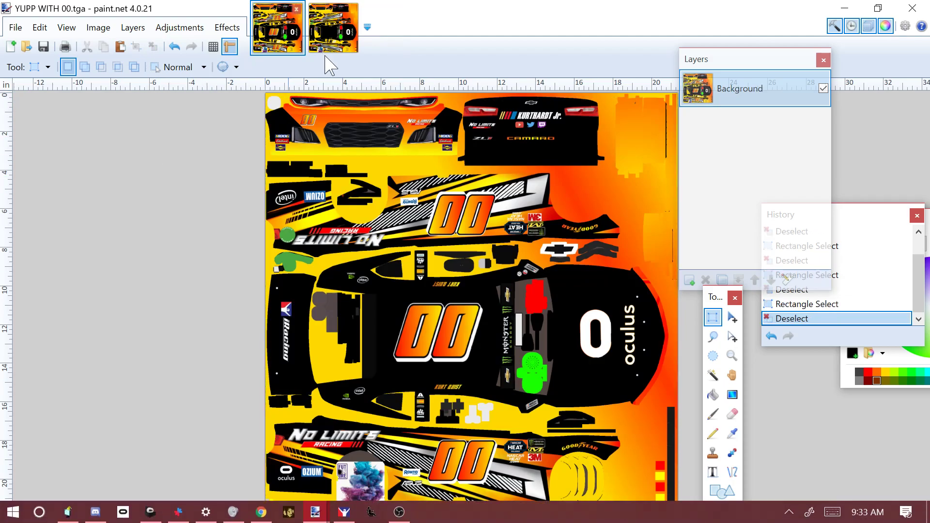
Check the Trading Paints page, then return to the 00 paint in paint.net.
key(alt+Tab)
key(alt+Tab)
key(alt+Tab)
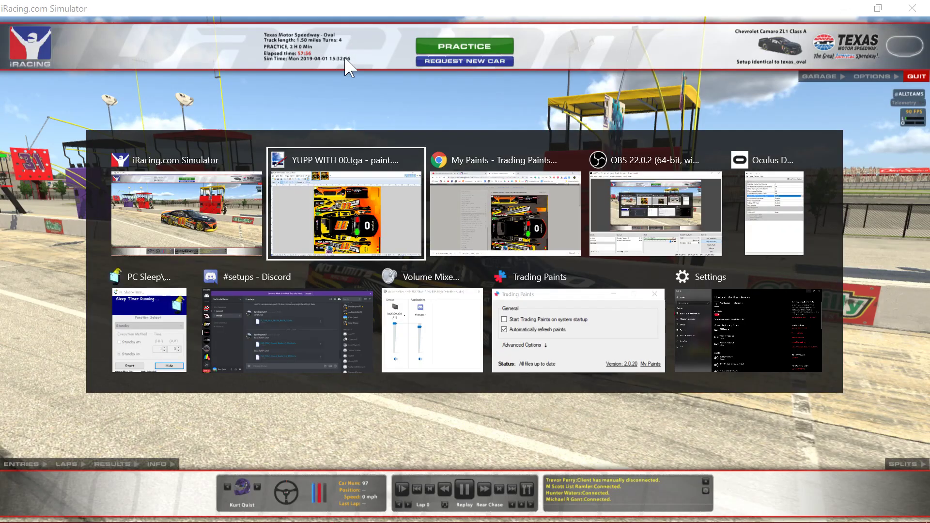
scroll(535, 399, down, 8)
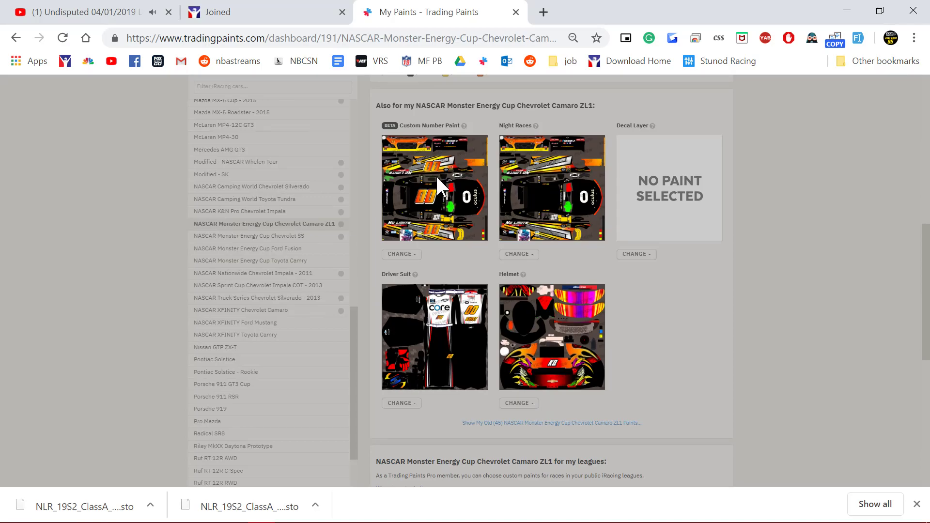
key(alt+Tab)
key(alt+Tab)
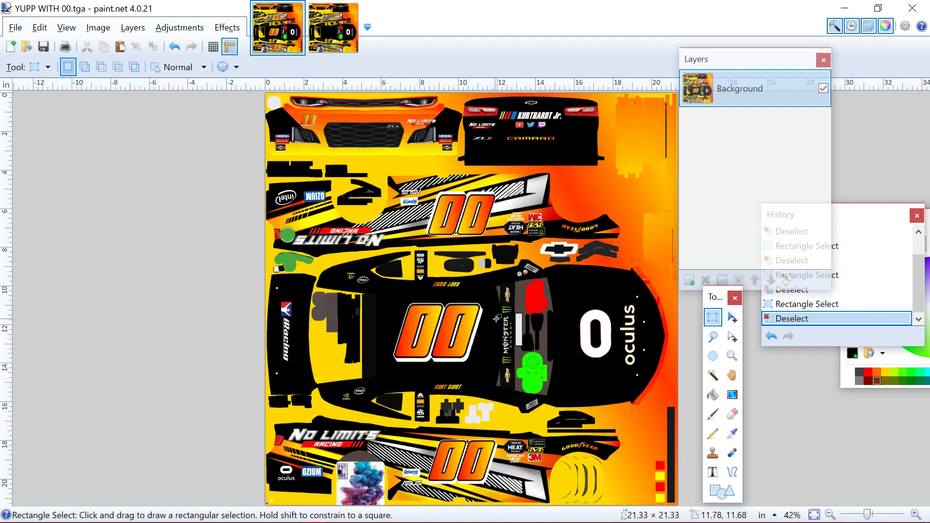
Start Save As and browse to Documents\iRacing\paint\stockcars camarozl12018.
click(16, 27)
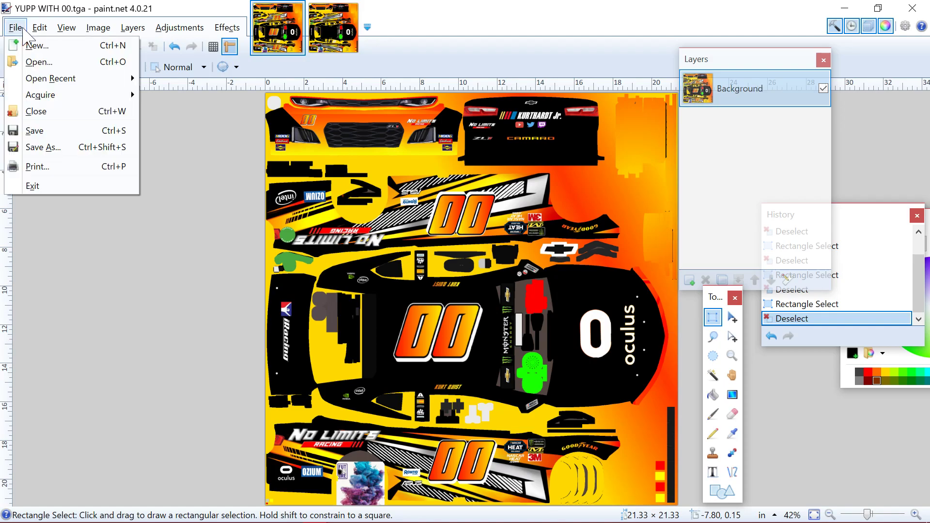
click(63, 150)
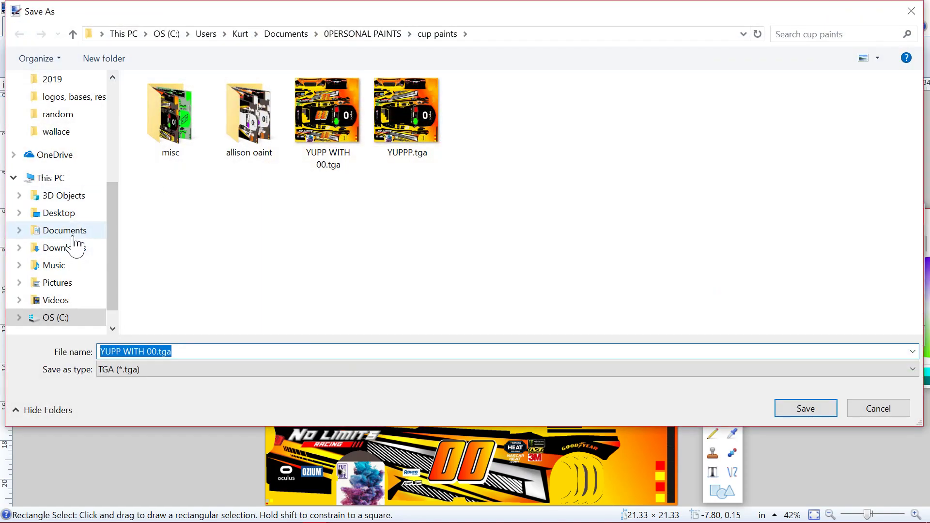
click(73, 231)
double_click(177, 210)
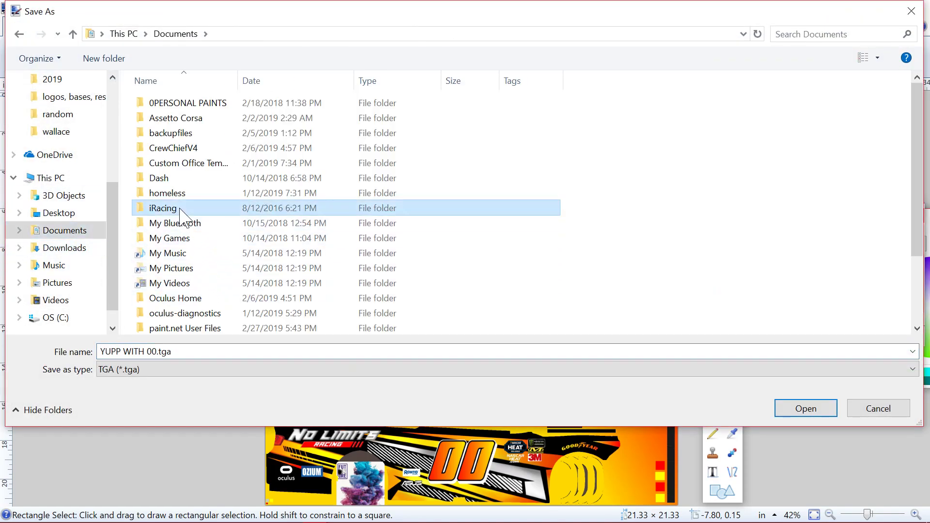
double_click(167, 211)
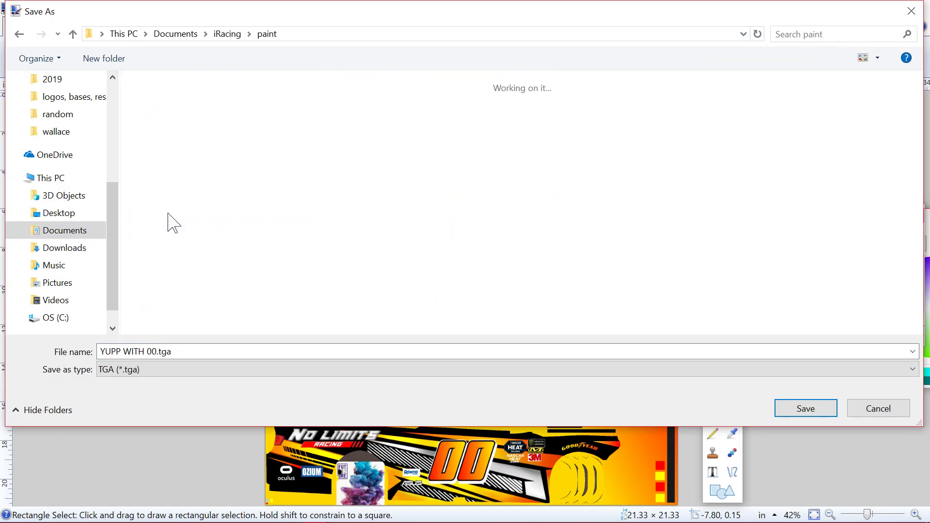
scroll(681, 256, down, 3)
scroll(681, 257, up, 3)
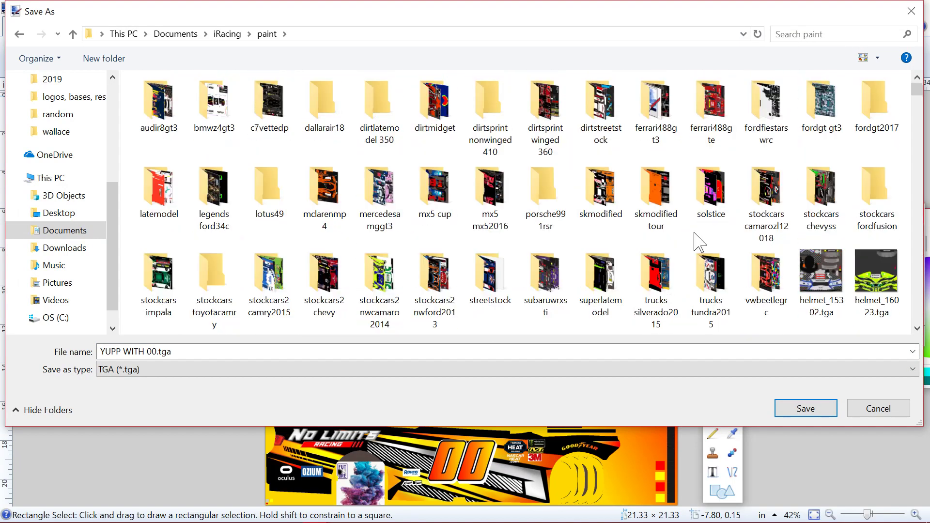
double_click(763, 218)
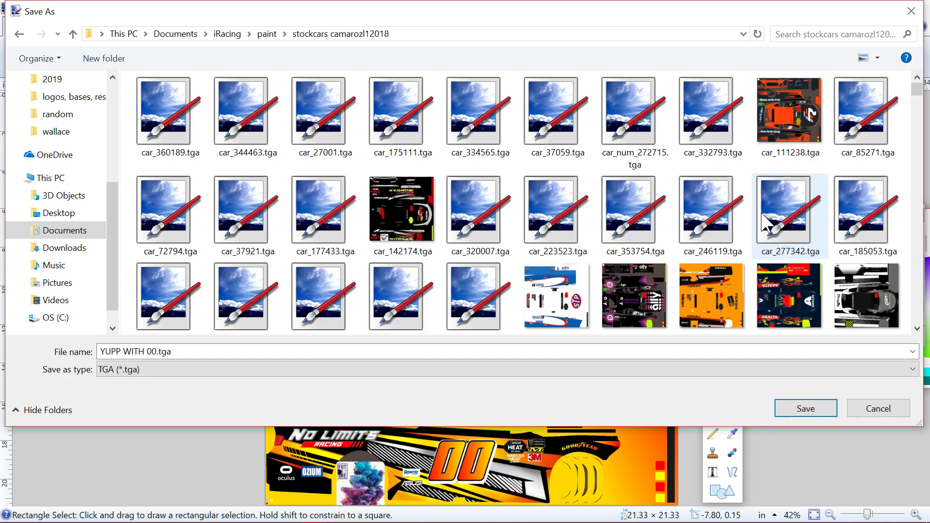
Search 'num' and save over the existing car_num .tga file, confirming the replacement.
click(874, 34)
text(n)
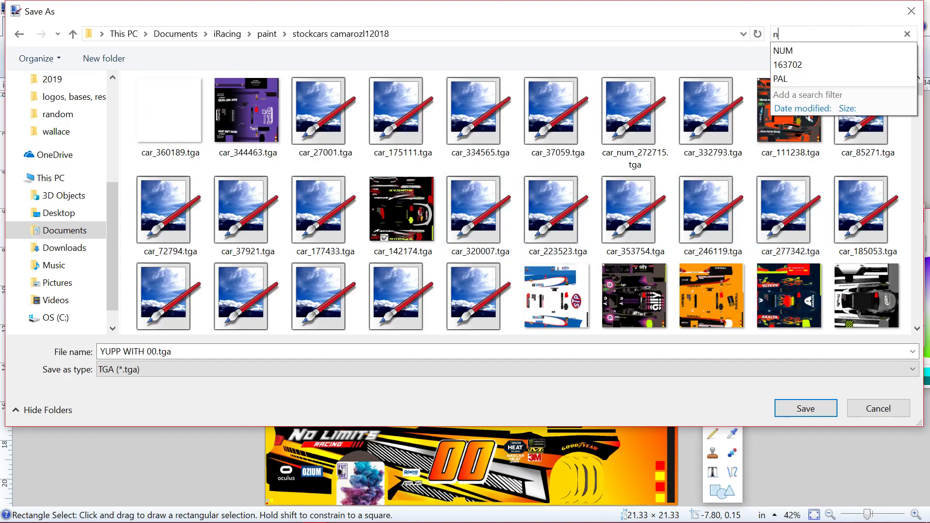
text(um)
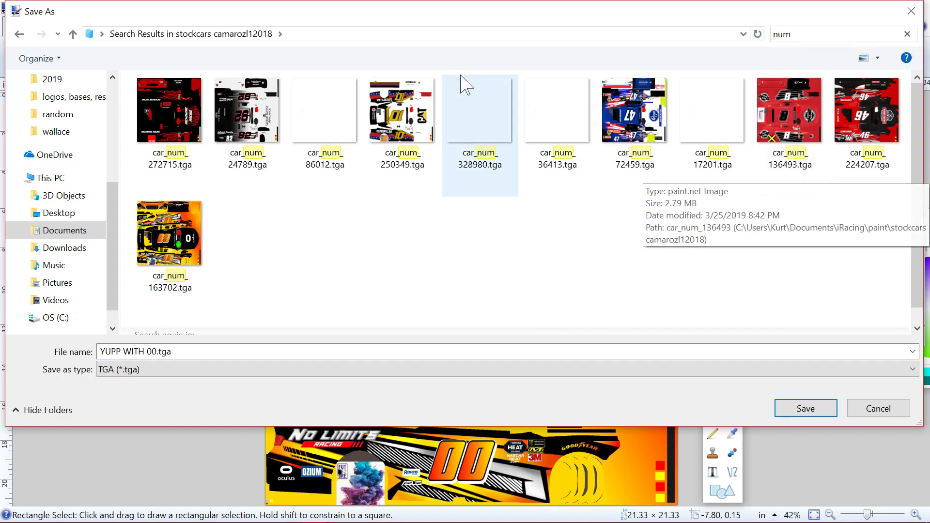
click(181, 290)
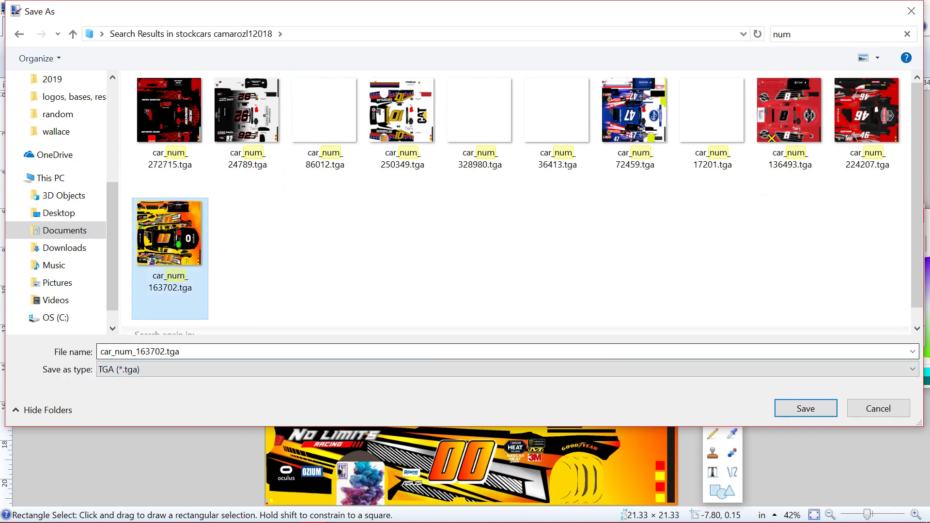
key(Tab)
key(End)
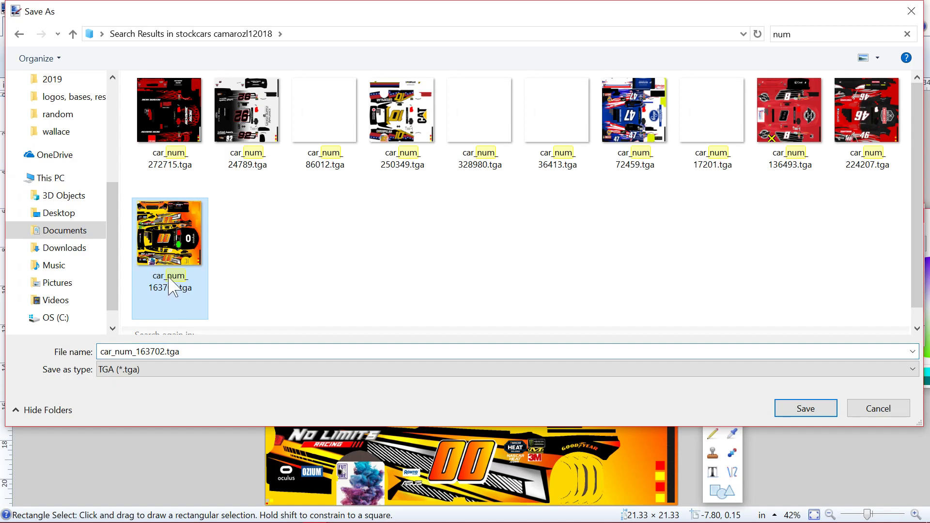
click(824, 409)
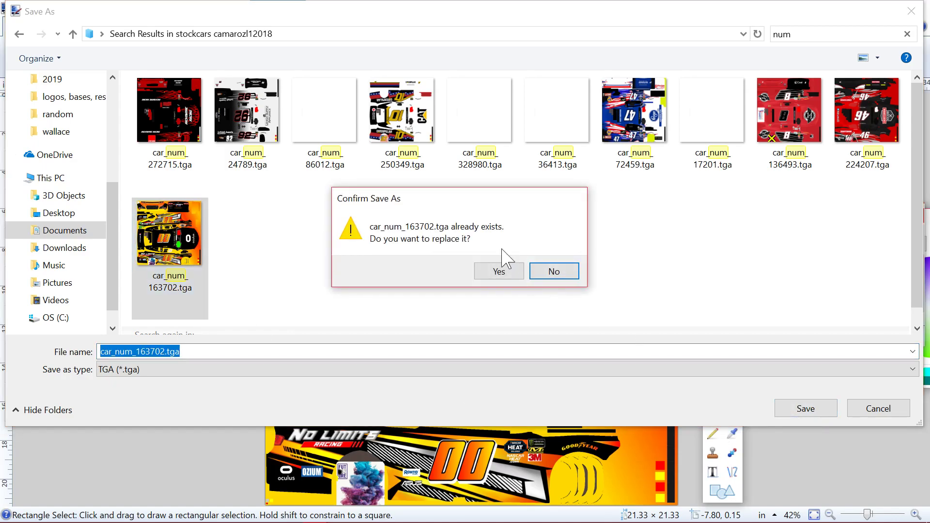
click(500, 272)
click(375, 324)
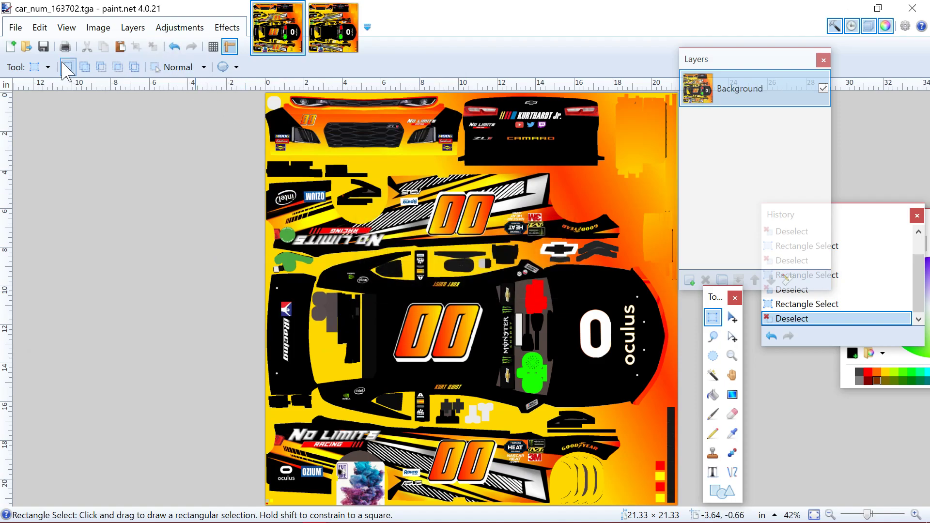
click(14, 28)
In the Open dialog, search 'num' and inspect one of the listed car_num files.
click(31, 62)
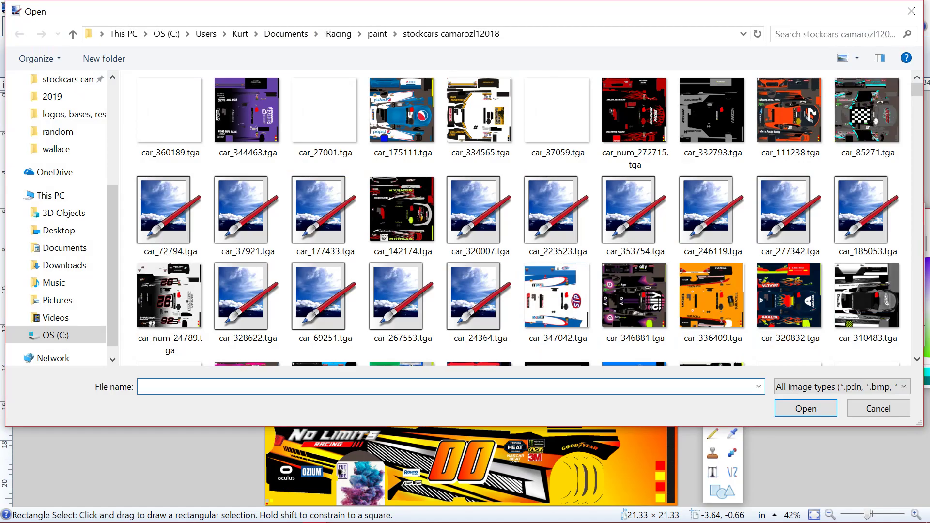
click(835, 34)
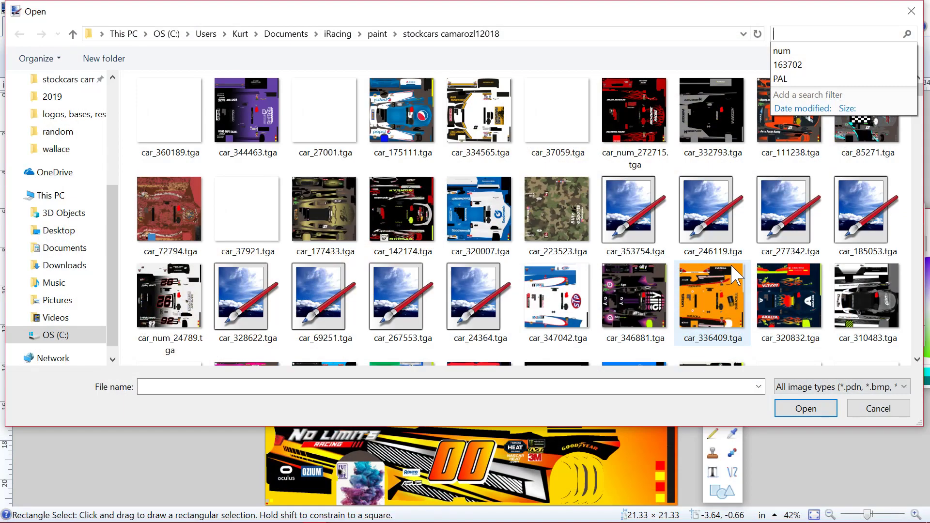
click(784, 50)
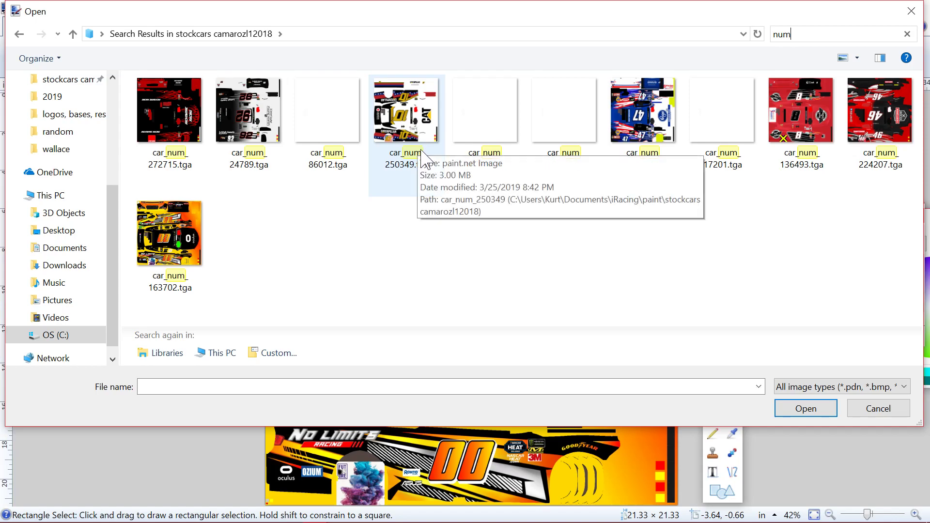
click(422, 154)
right_click(421, 148)
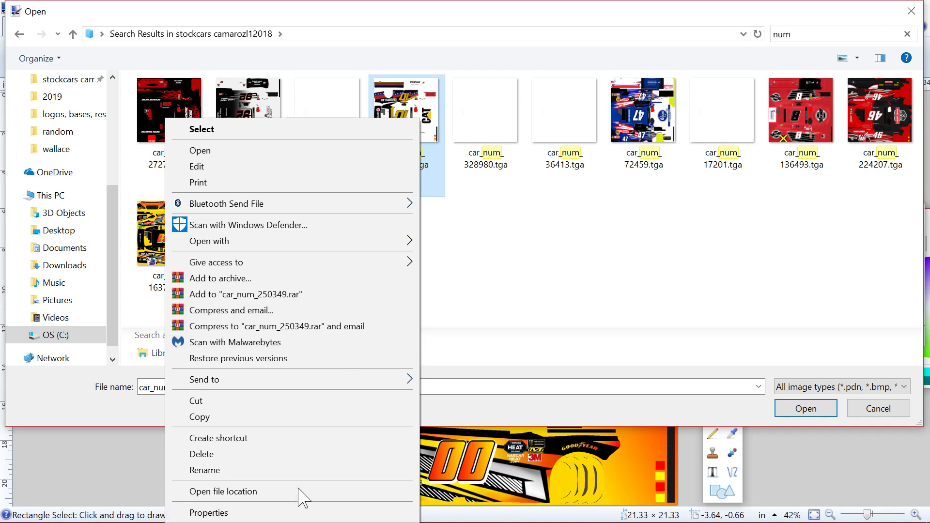
click(532, 270)
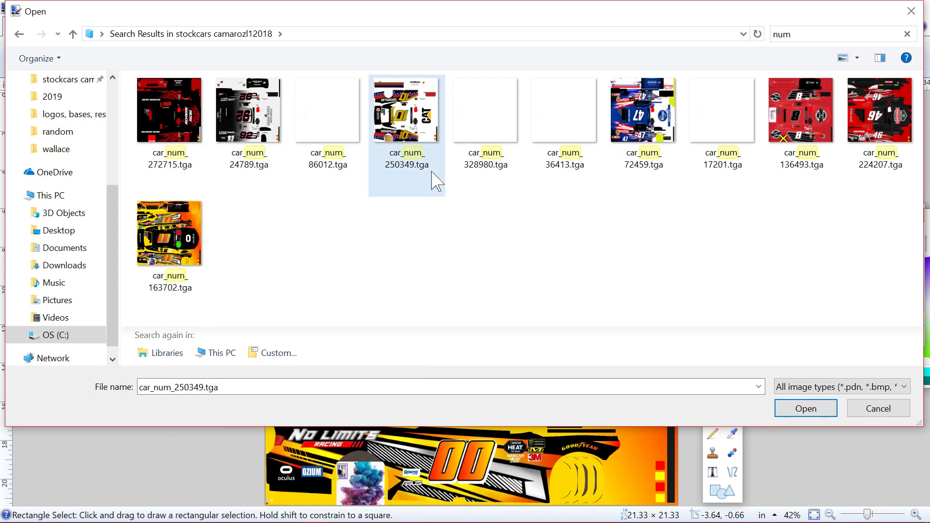
Switch to iRacing to view the Camaro with its 00 number, then bring up the screen recorder.
mouse_move(436, 182)
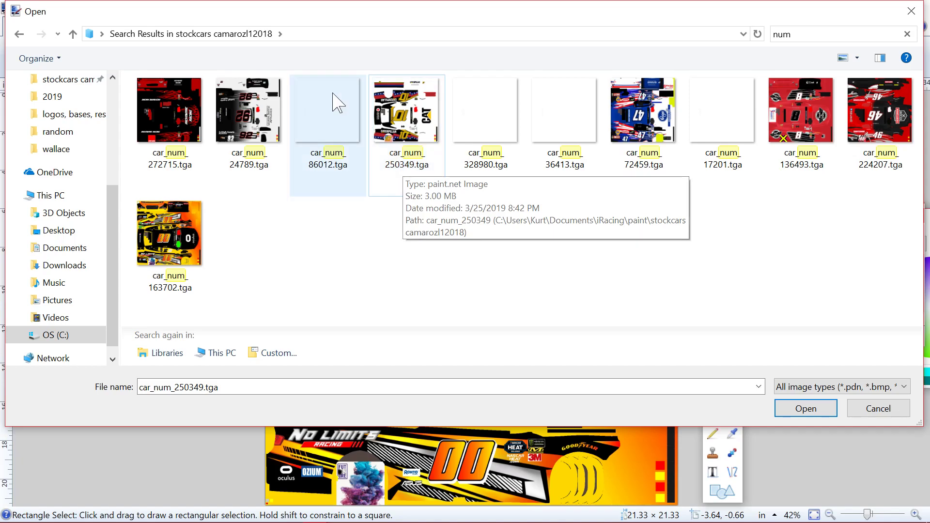
mouse_move(393, 518)
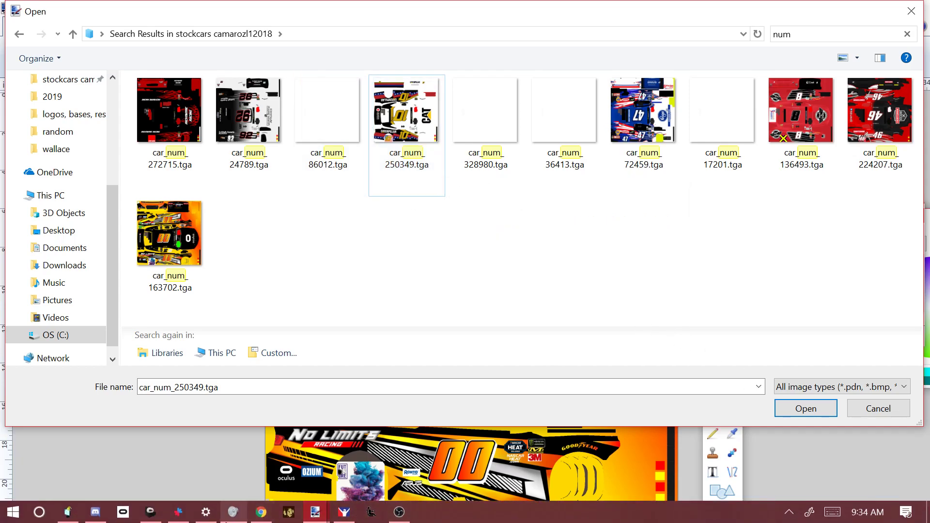
mouse_move(178, 518)
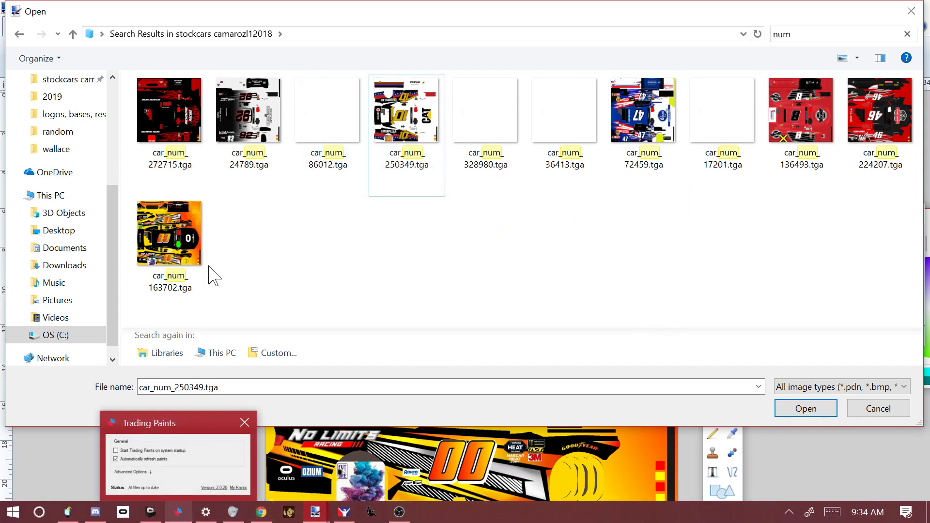
mouse_move(262, 517)
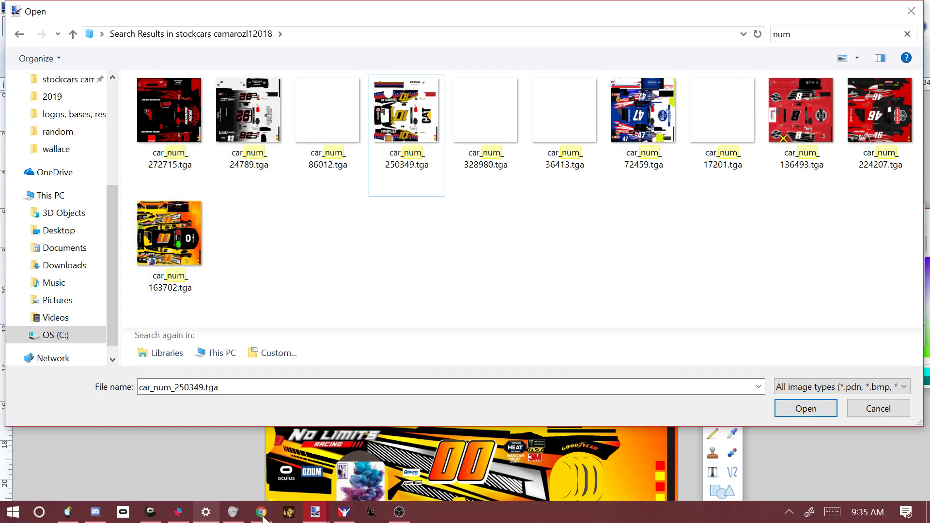
click(344, 512)
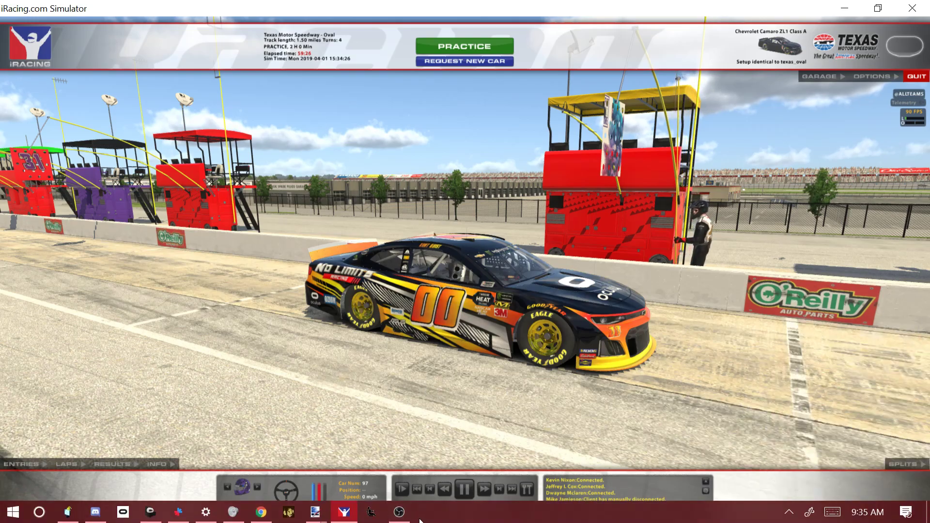
click(399, 512)
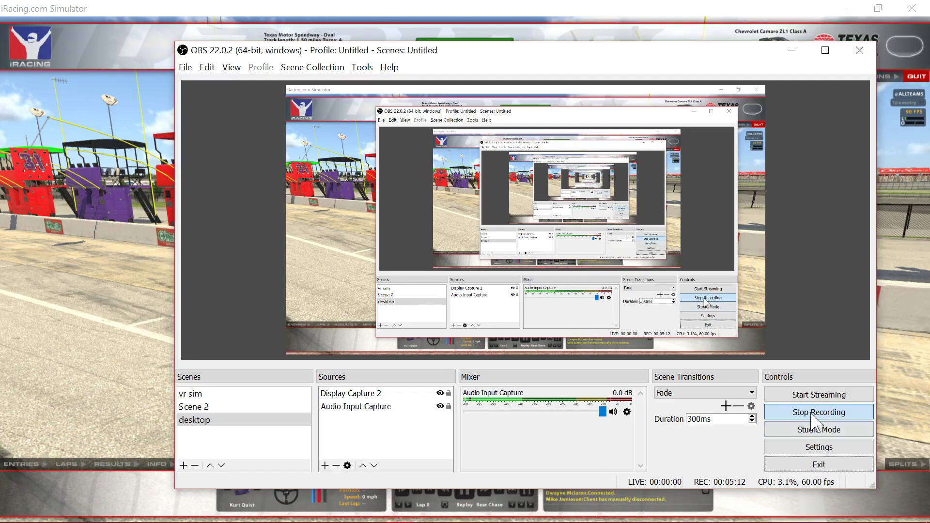